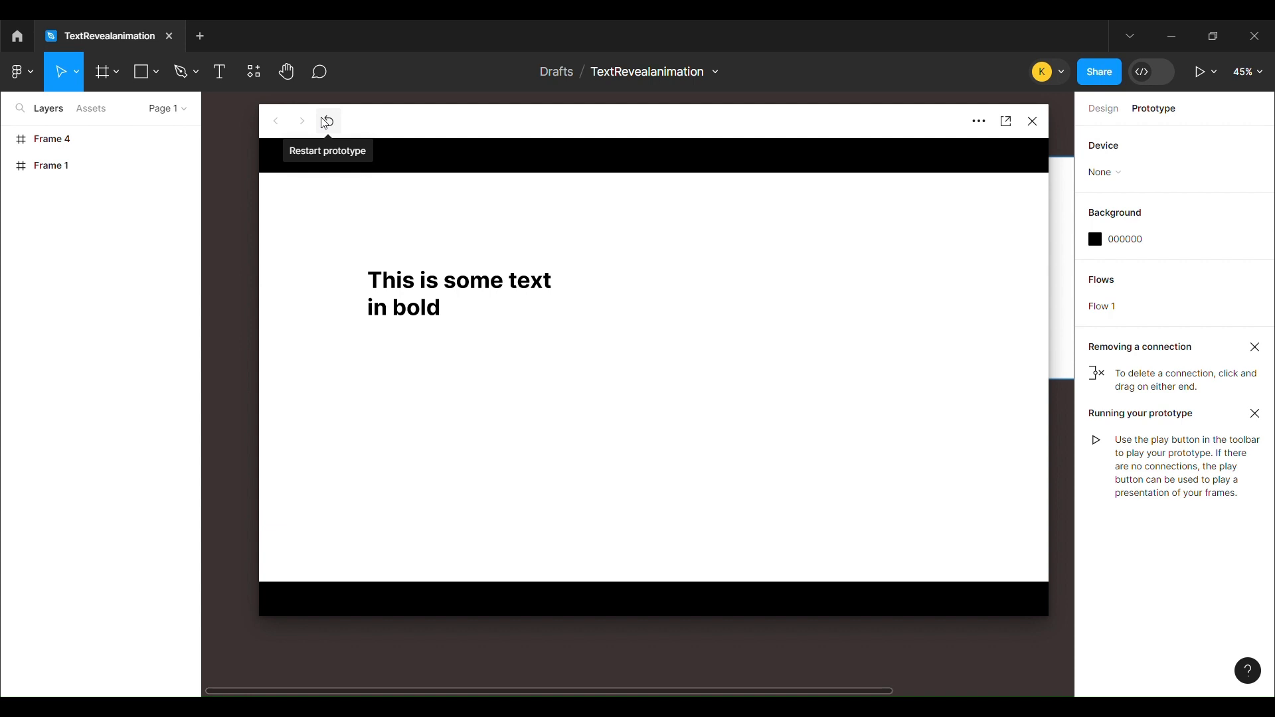
Restart the prototype preview to replay the text reveal animation
click(326, 122)
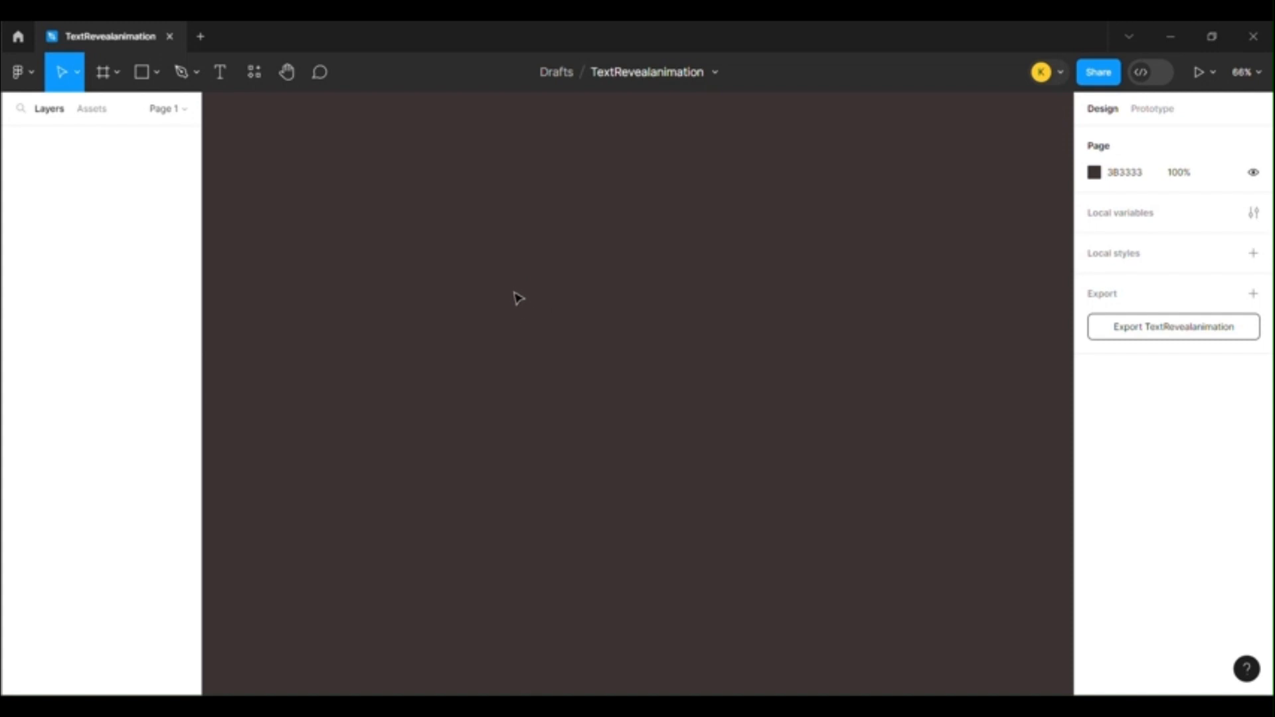
Draw a frame about 917 × 628 on the empty canvas
key(f)
drag(421, 233, 919, 574)
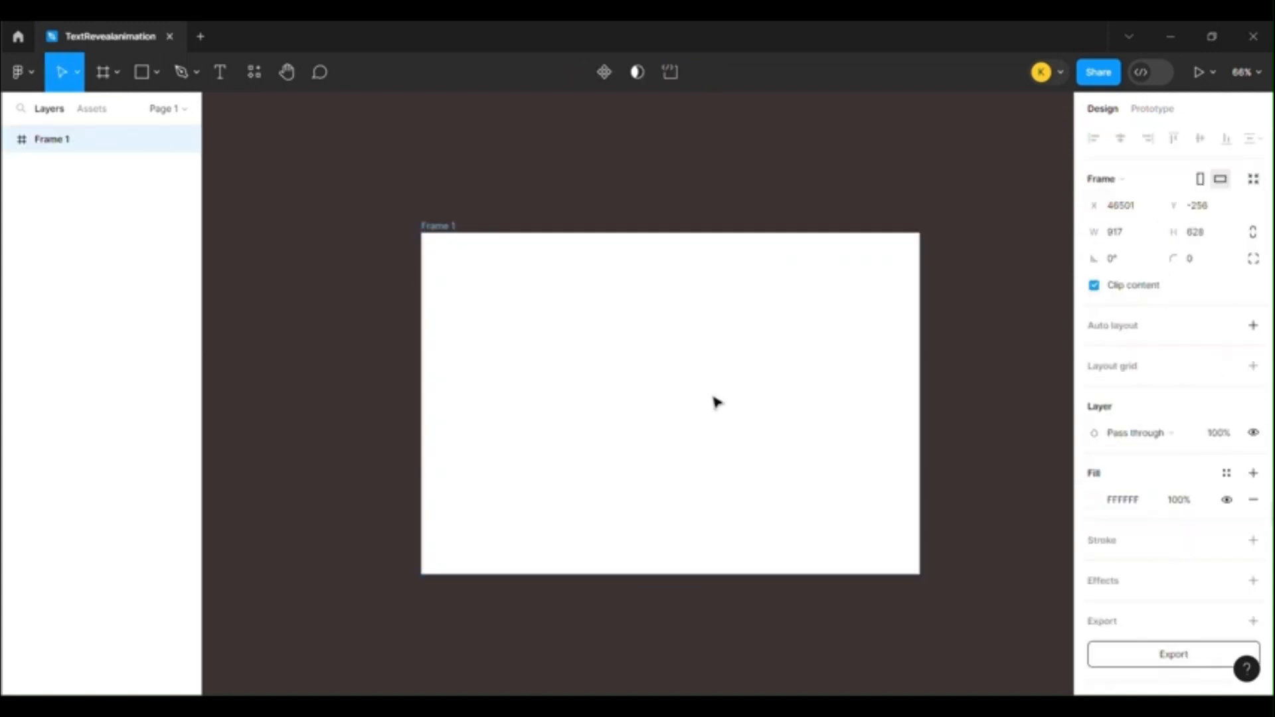
click(600, 204)
Add the text "This is some text in bold" inside the frame and narrow its box to about 268 so it wraps onto two lines
key(t)
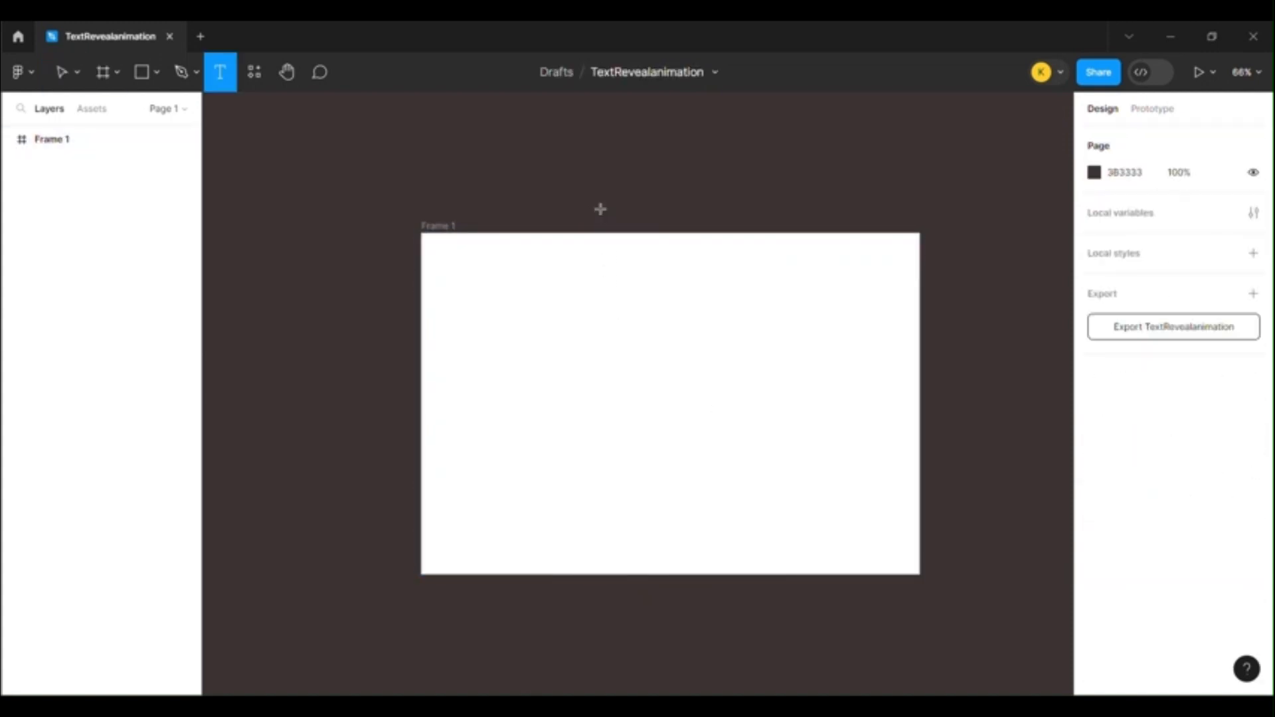
click(499, 286)
text(Th)
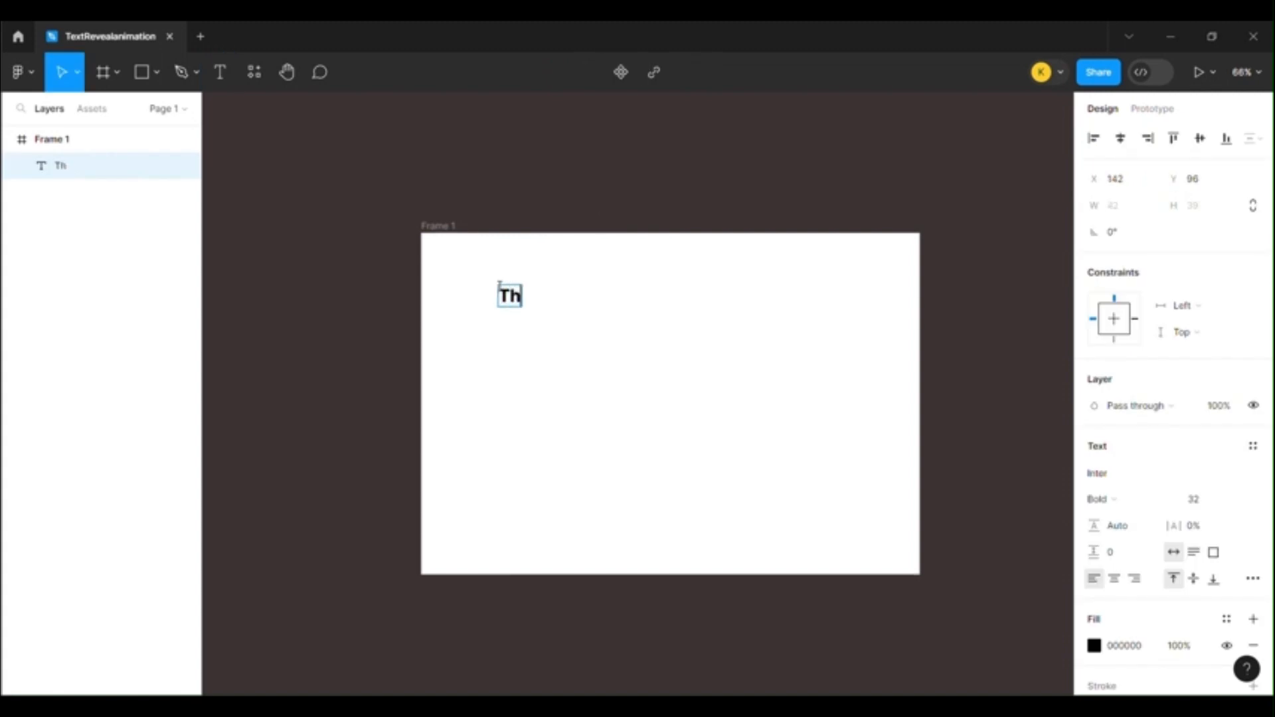
text(is is s)
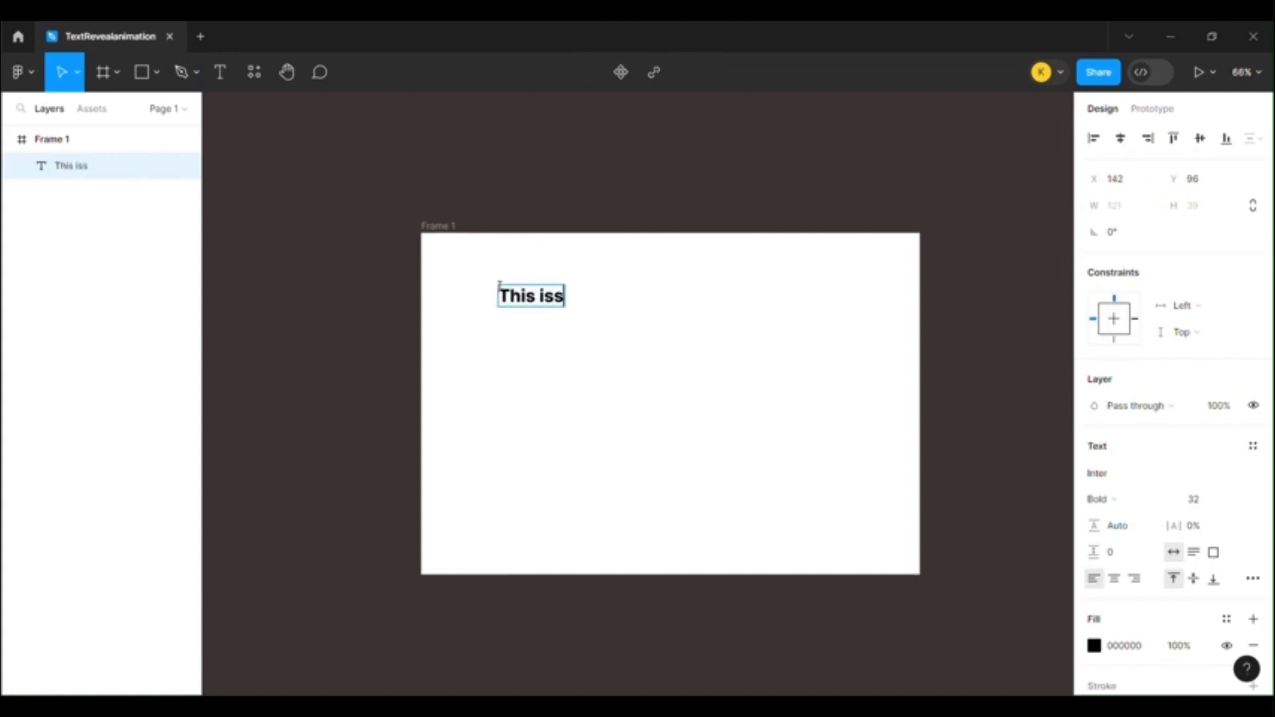
key(BackSpace)
text(some text)
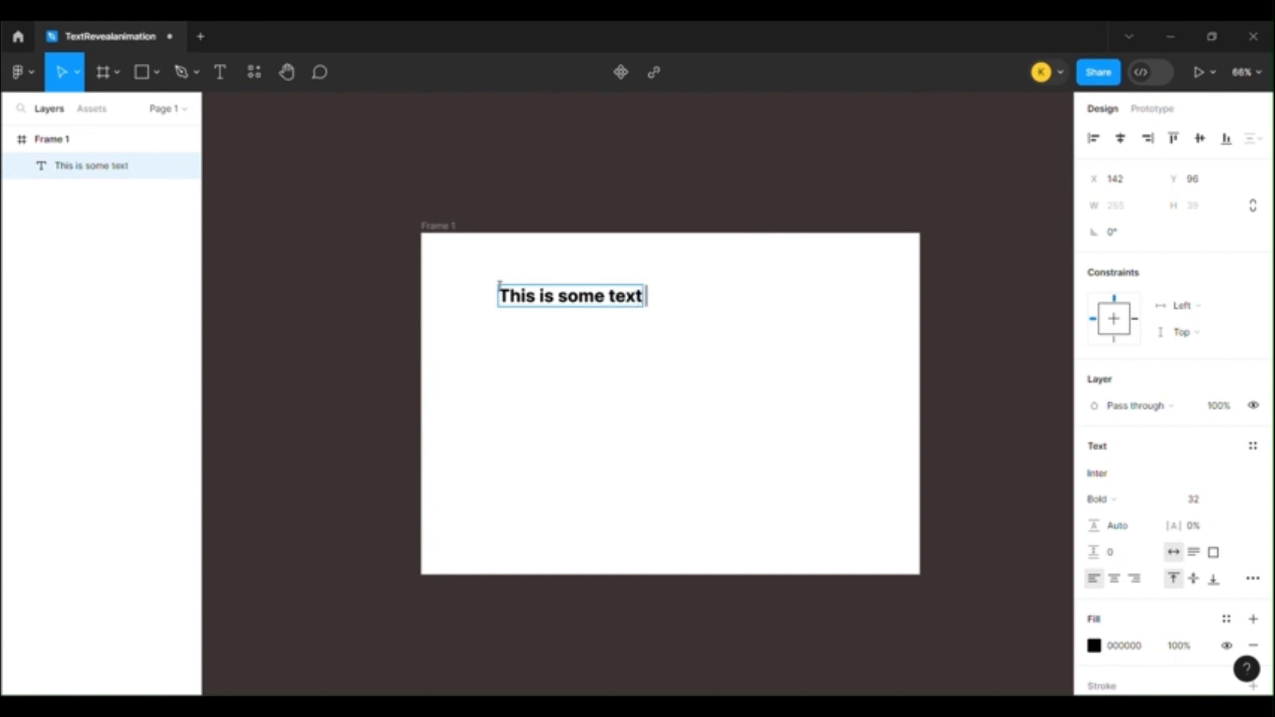
text( in bold)
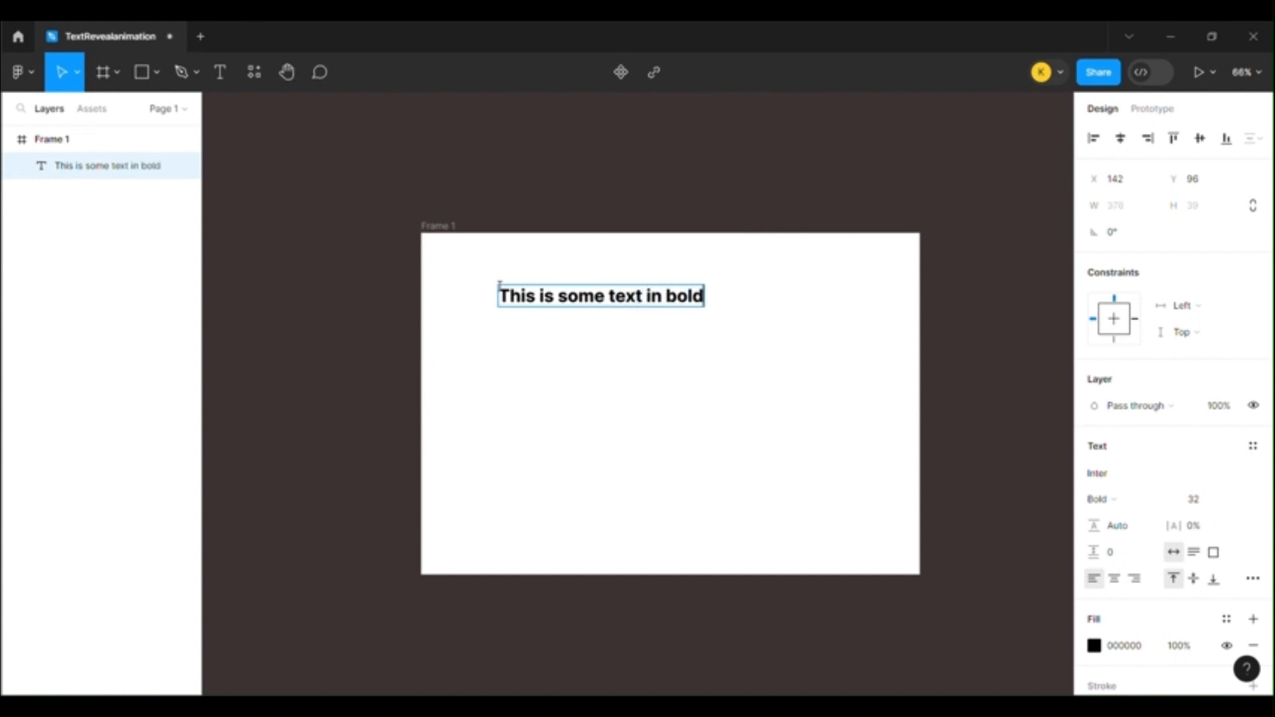
key(Escape)
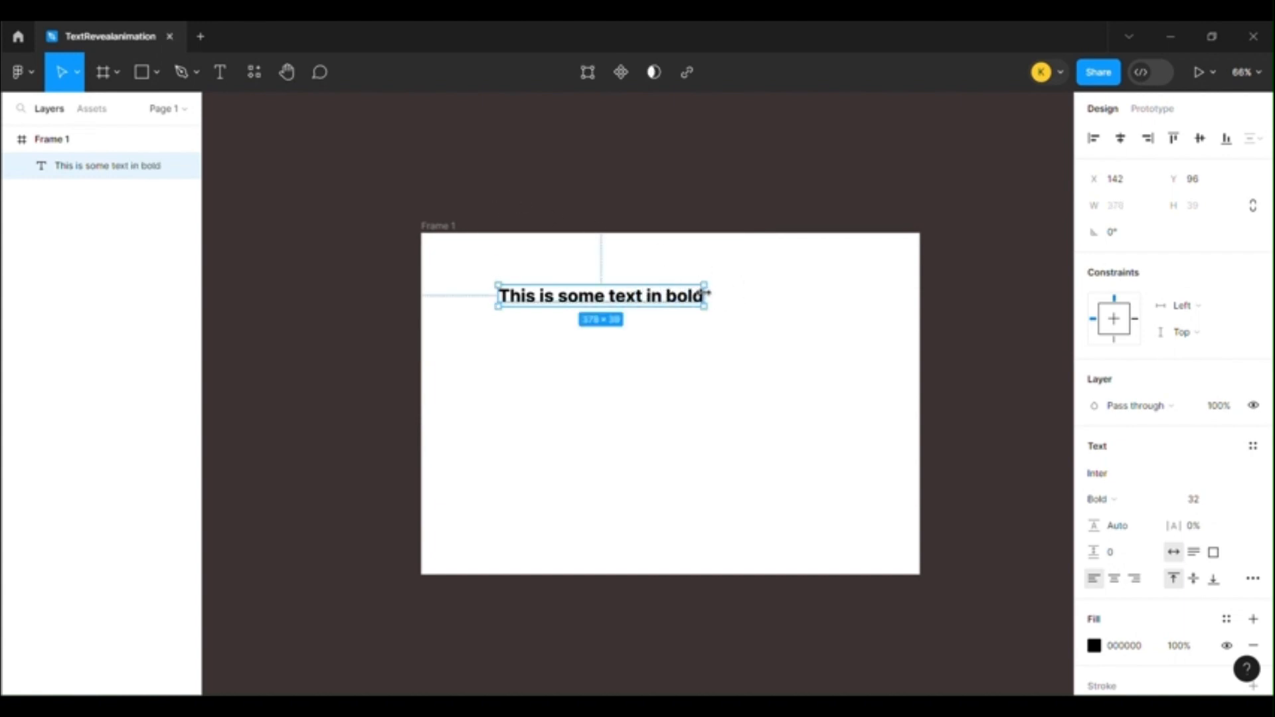
drag(705, 293, 647, 298)
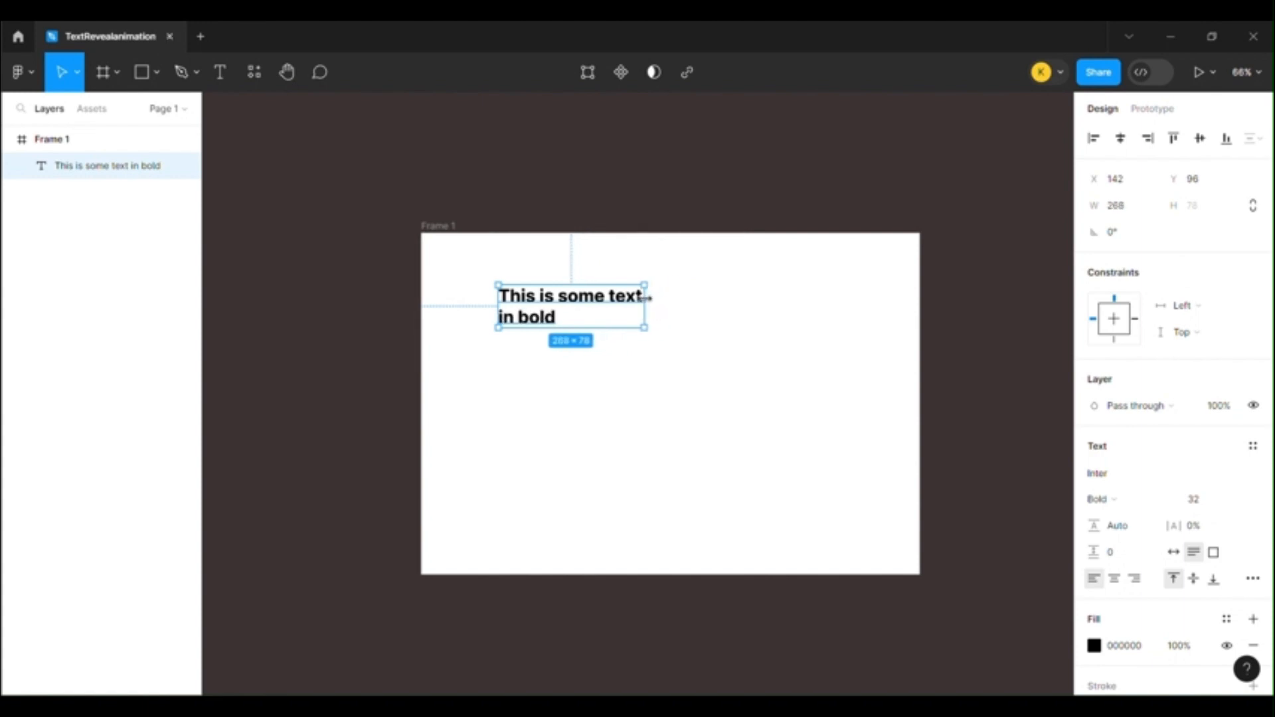
click(586, 222)
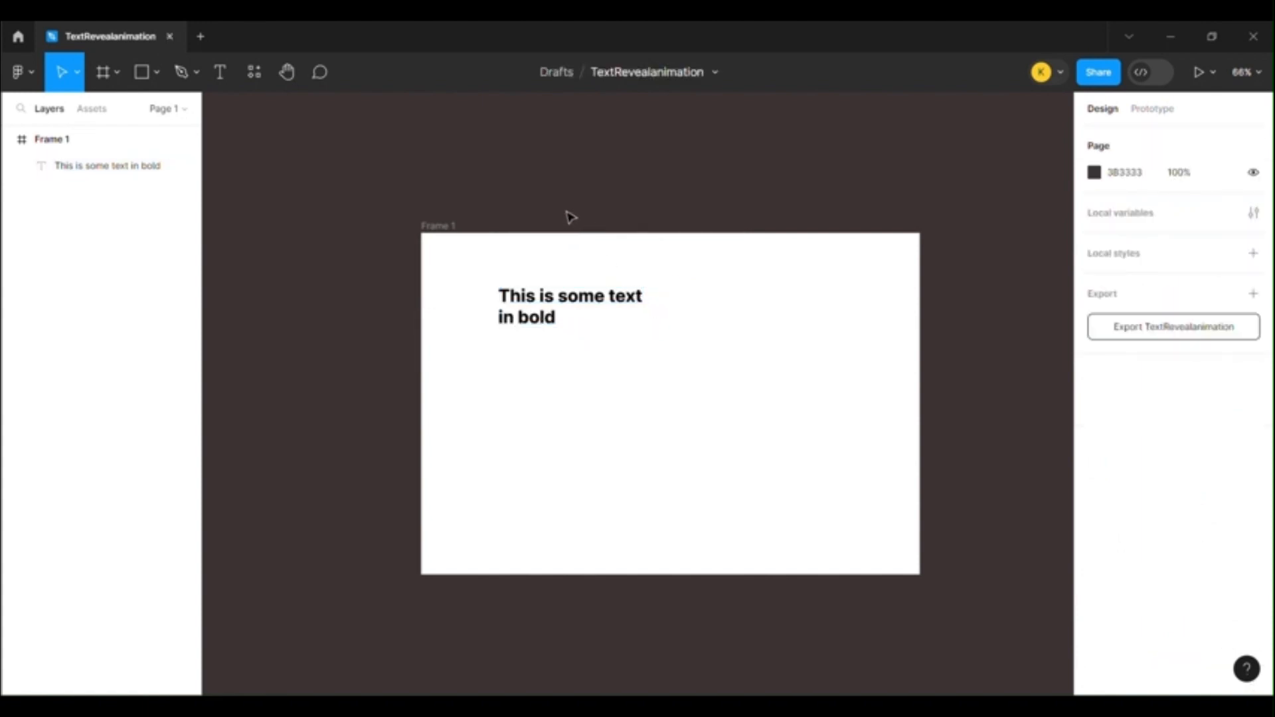
key(r)
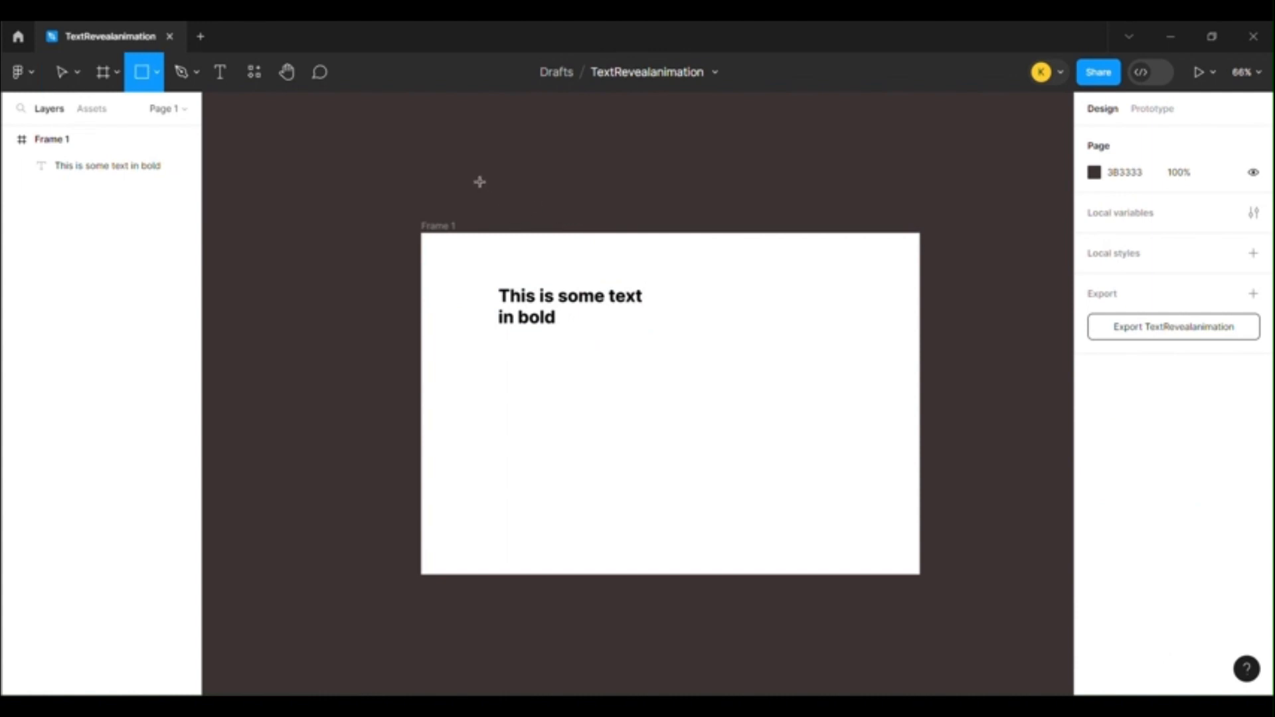
right_click(479, 182)
key(Escape)
key(v)
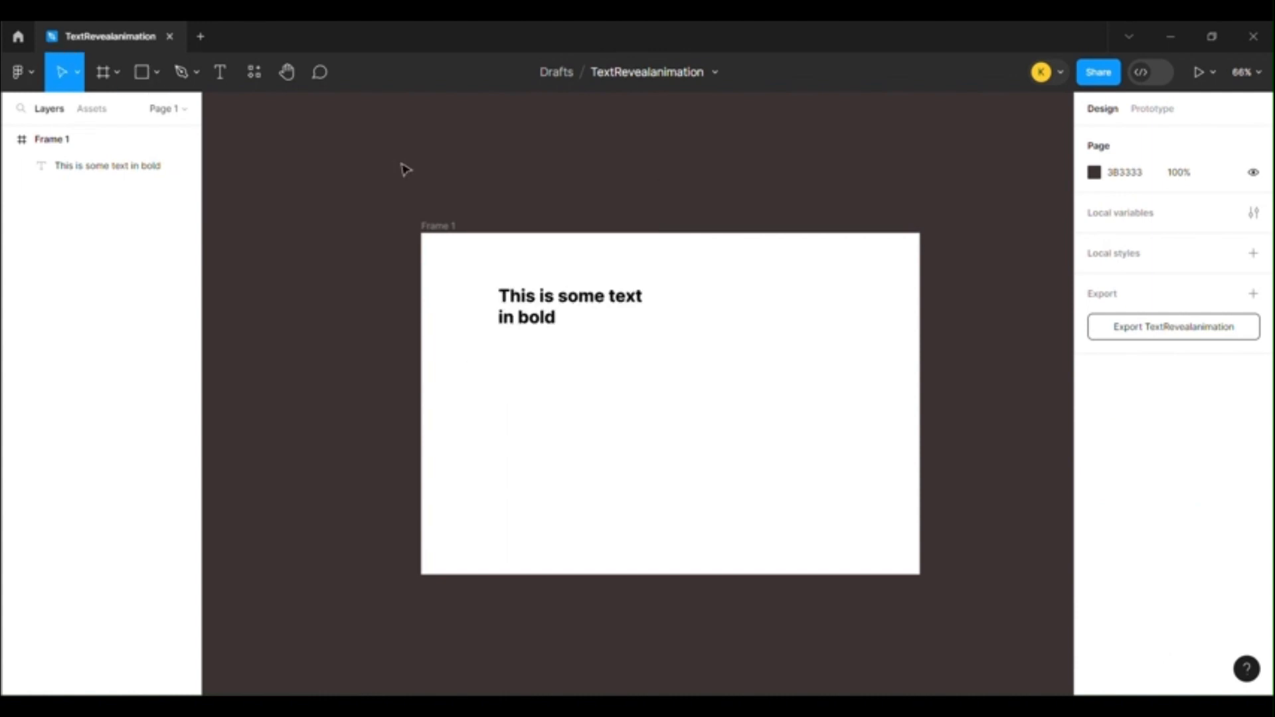
Draw a rectangle about 258 × 62 above the frame and set its width to 268 to match the text box
click(561, 296)
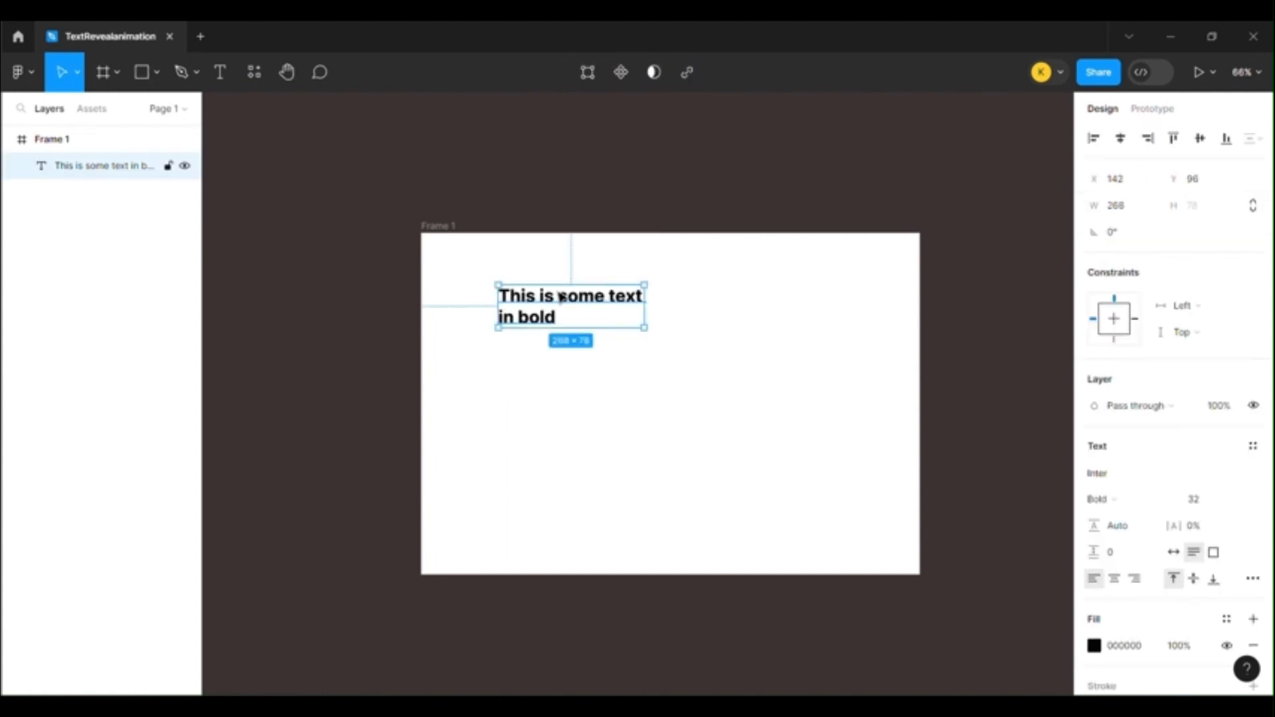
click(509, 188)
key(r)
drag(449, 173, 460, 184)
drag(538, 201, 591, 208)
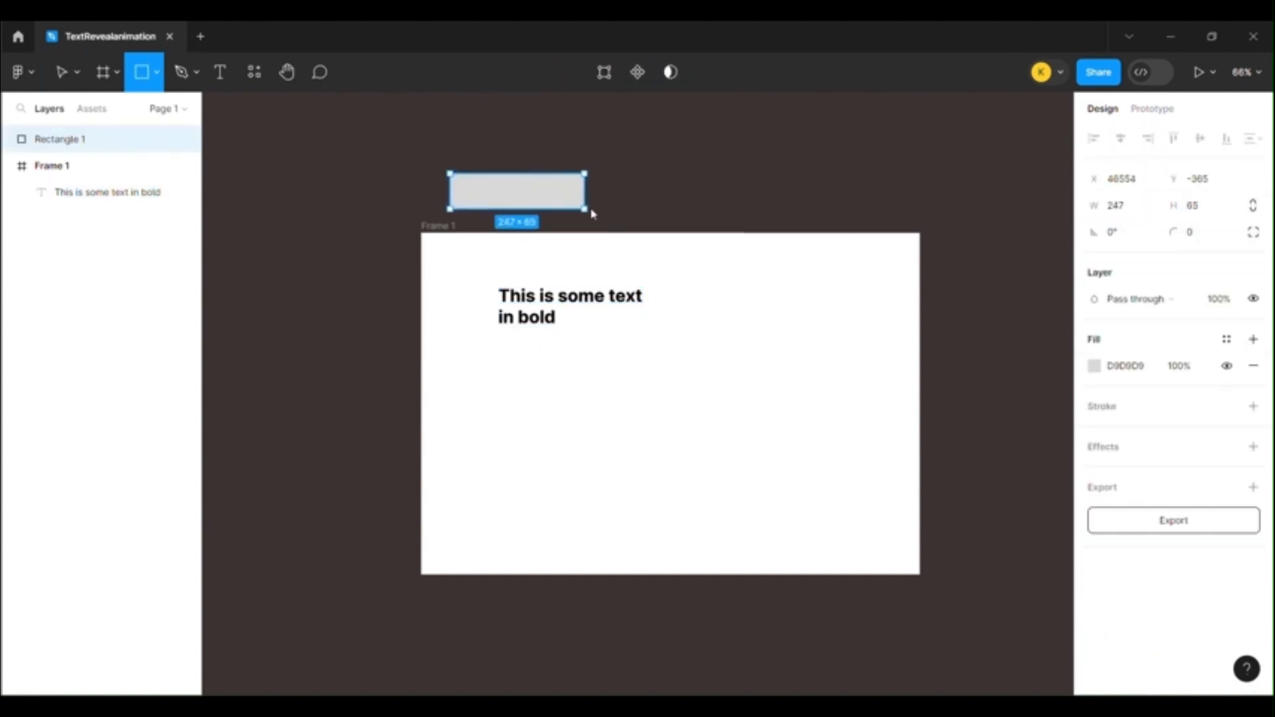
click(1127, 205)
key(BackSpace)
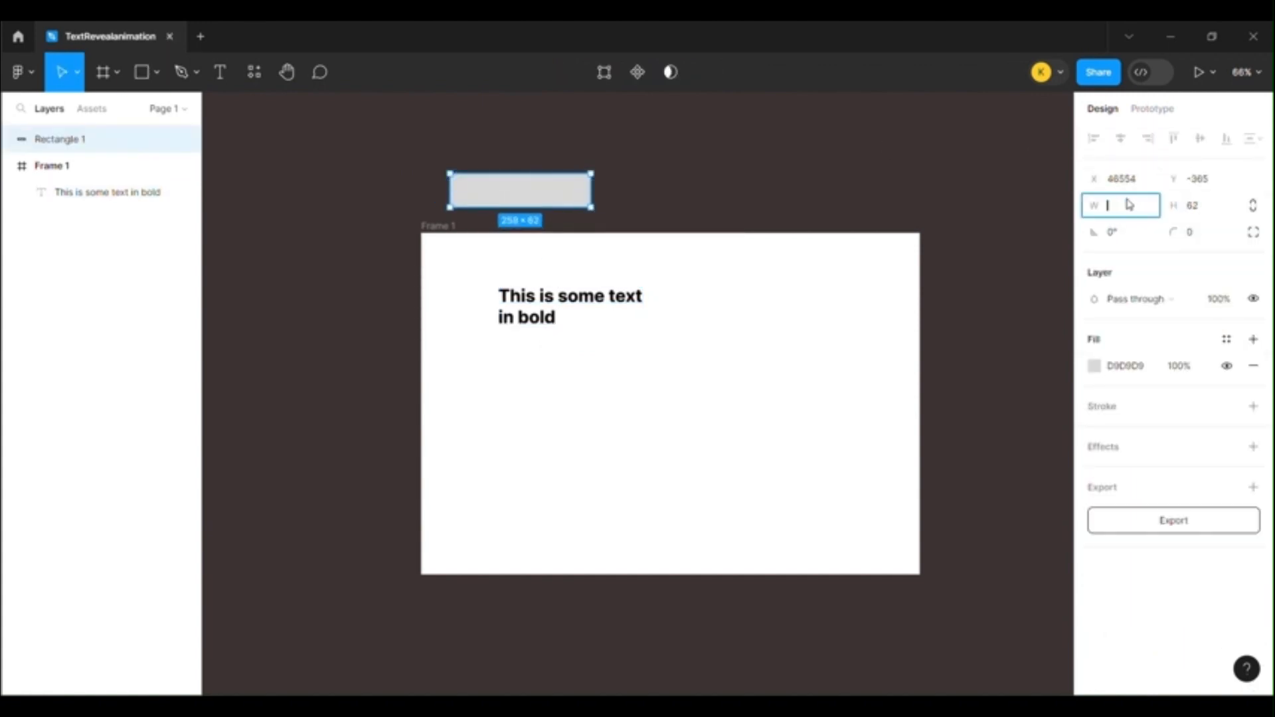
text(208)
key(Return)
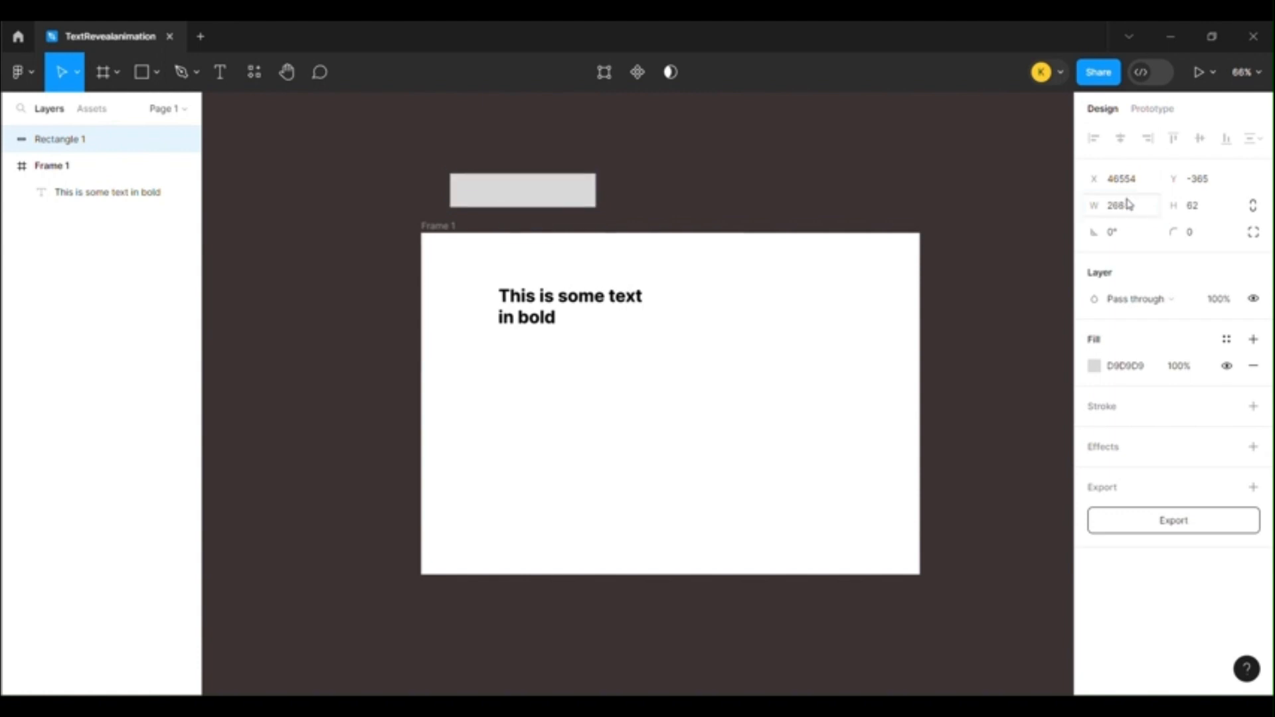
Fill the rectangle with solid black (000000)
click(1096, 368)
drag(1035, 435, 745, 601)
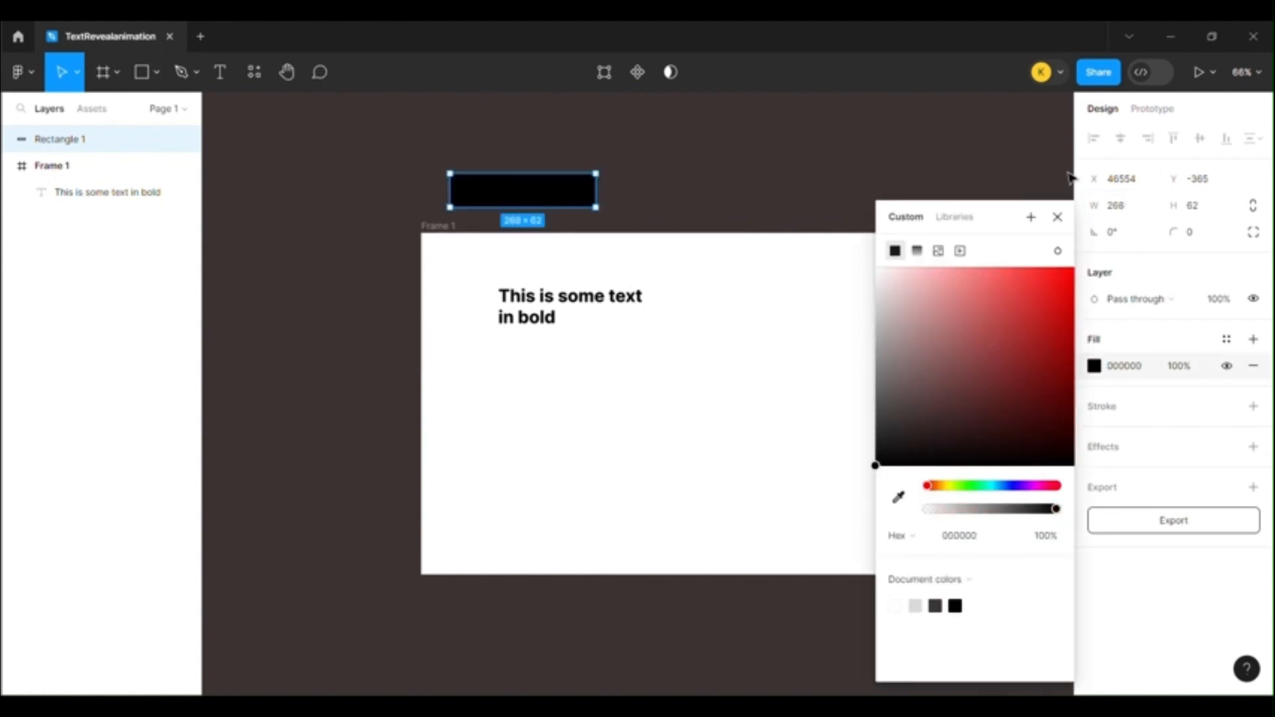
click(1057, 217)
Duplicate the black 268 × 31 bar flush against its right end and fill the copy with white (FFFFFF)
drag(563, 205, 728, 181)
key(ctrl+d)
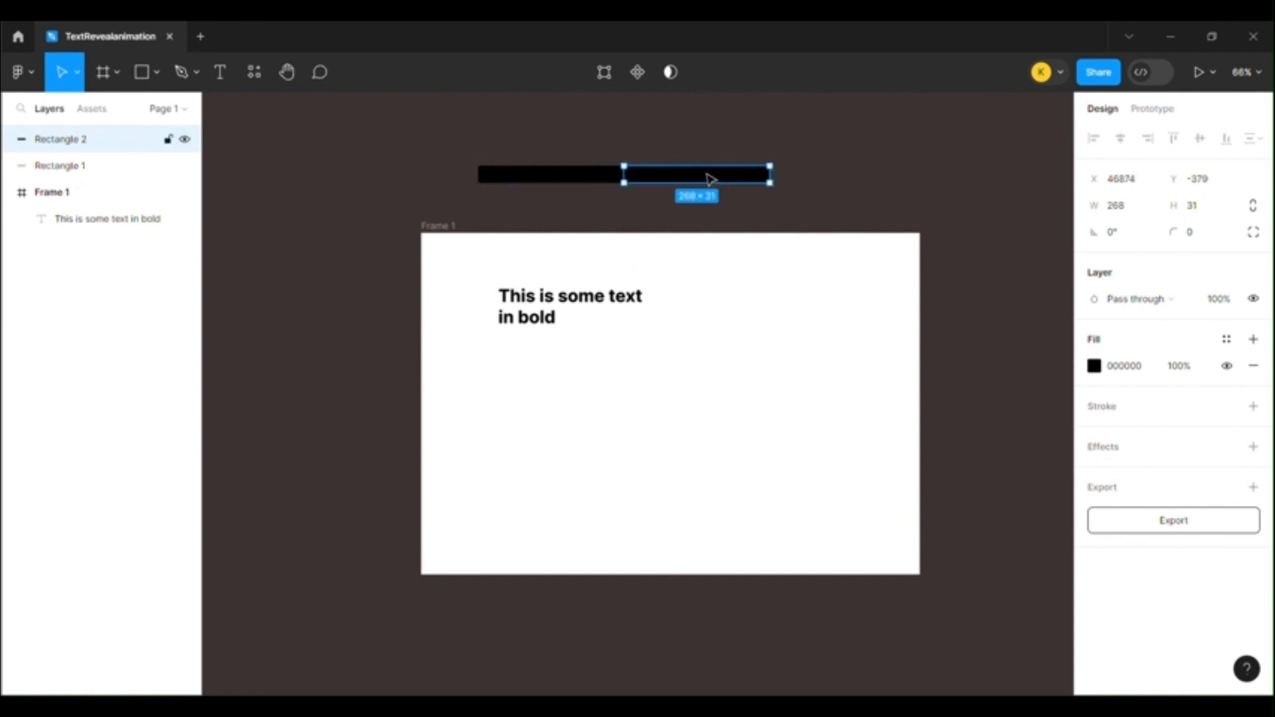
click(1093, 365)
text(C53333)
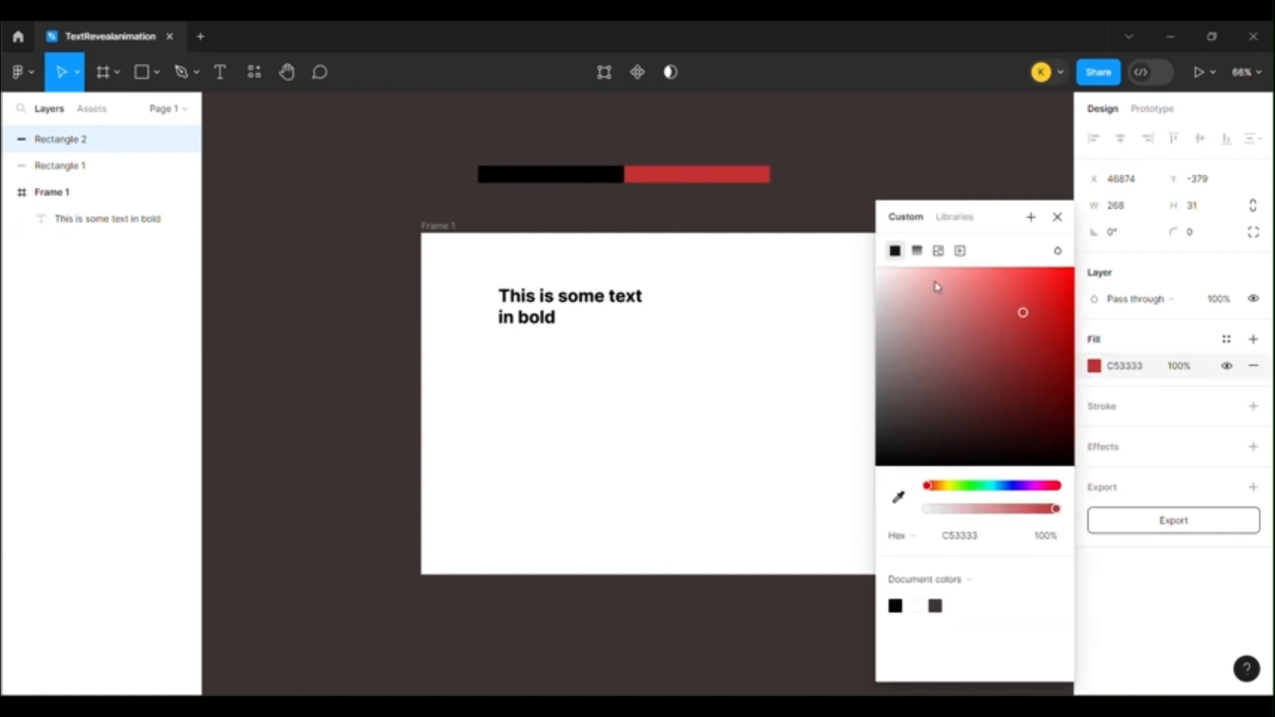
drag(937, 287, 842, 239)
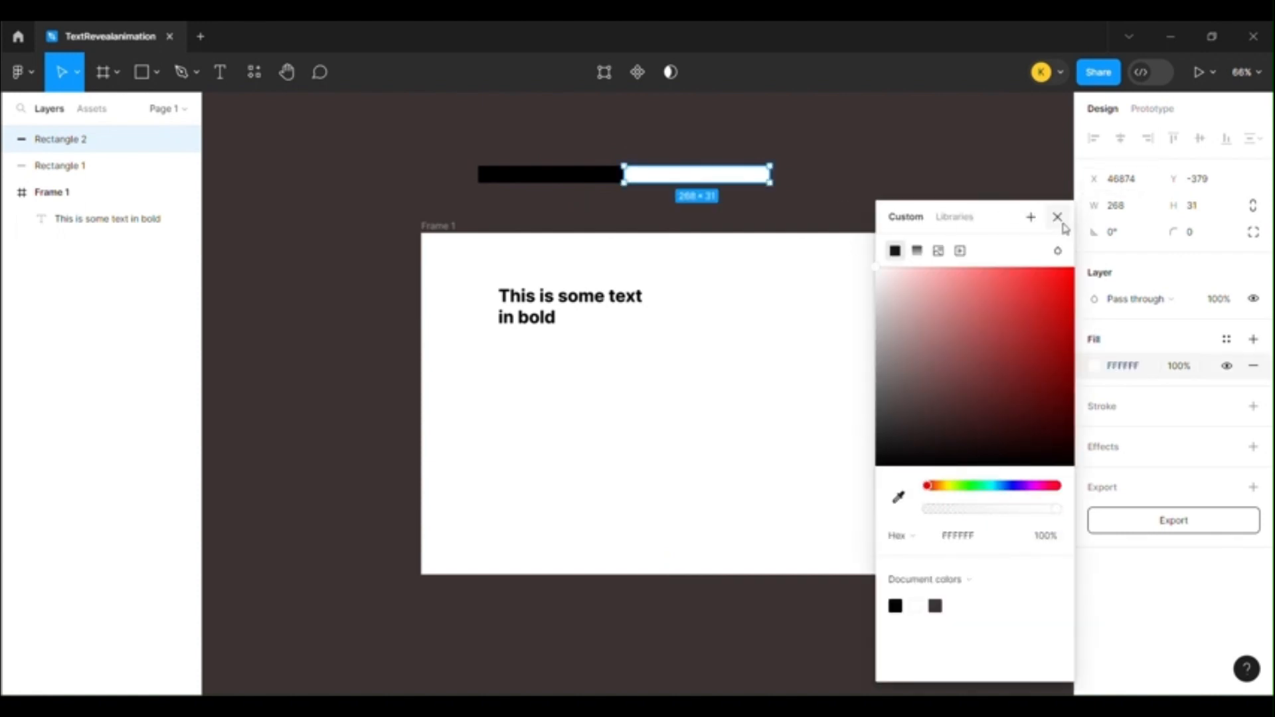
click(1057, 218)
Wrap the black and white rectangles together in a new frame
click(489, 174)
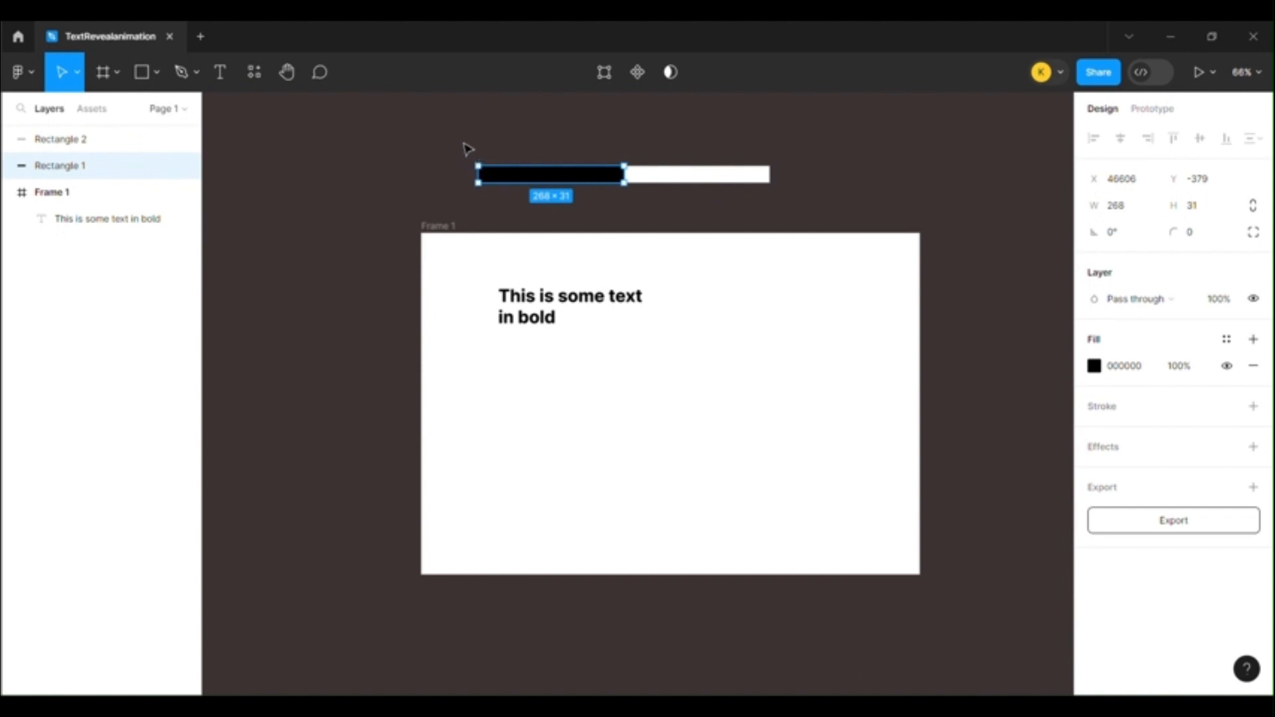
drag(465, 142, 739, 181)
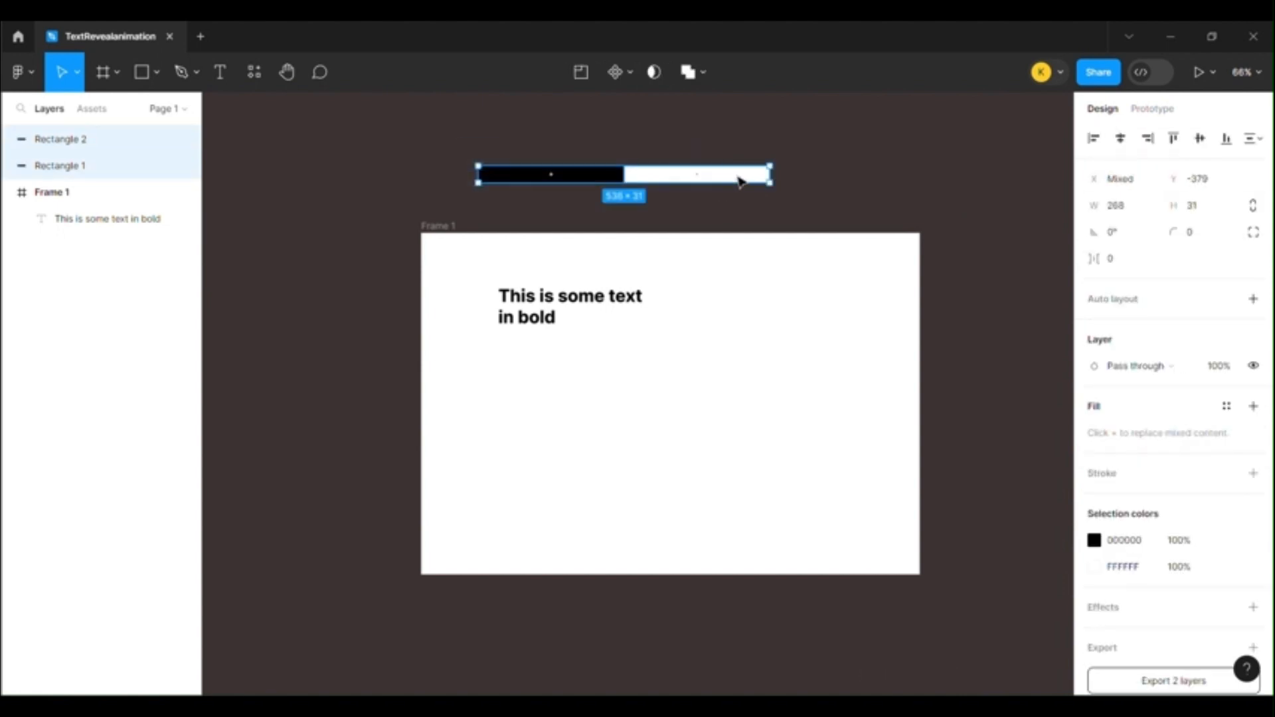
right_click(739, 181)
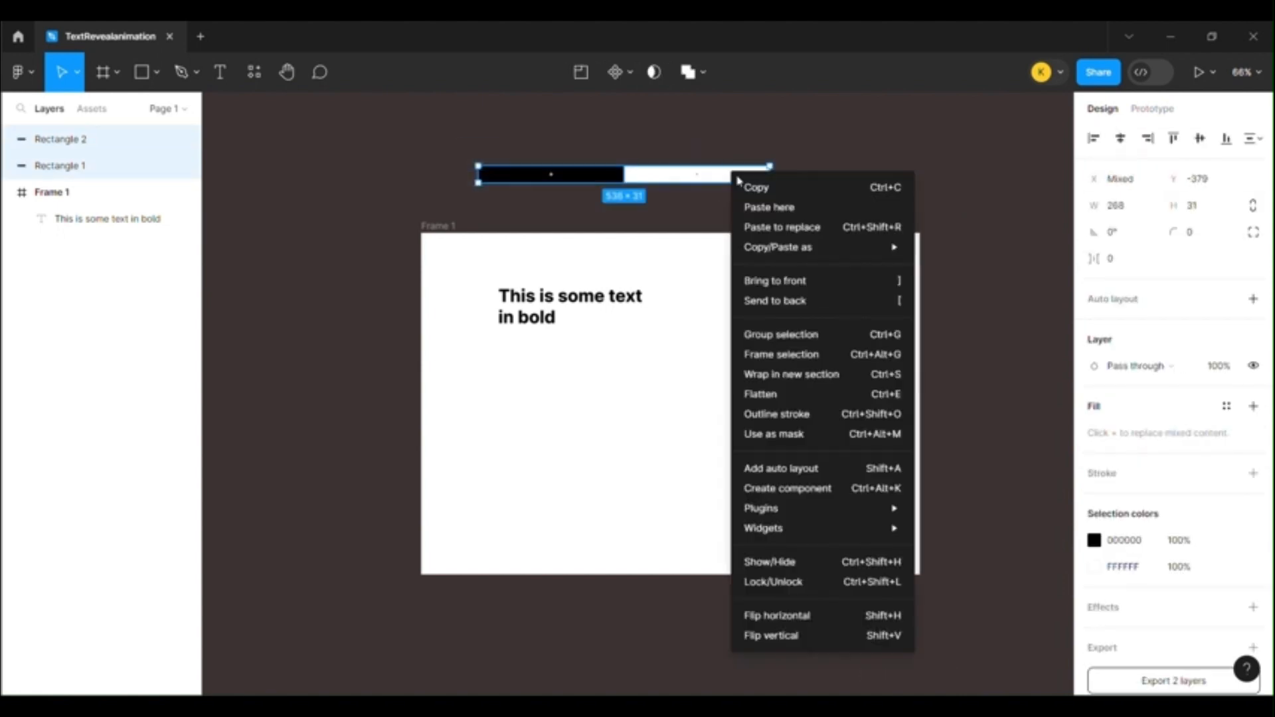
click(812, 355)
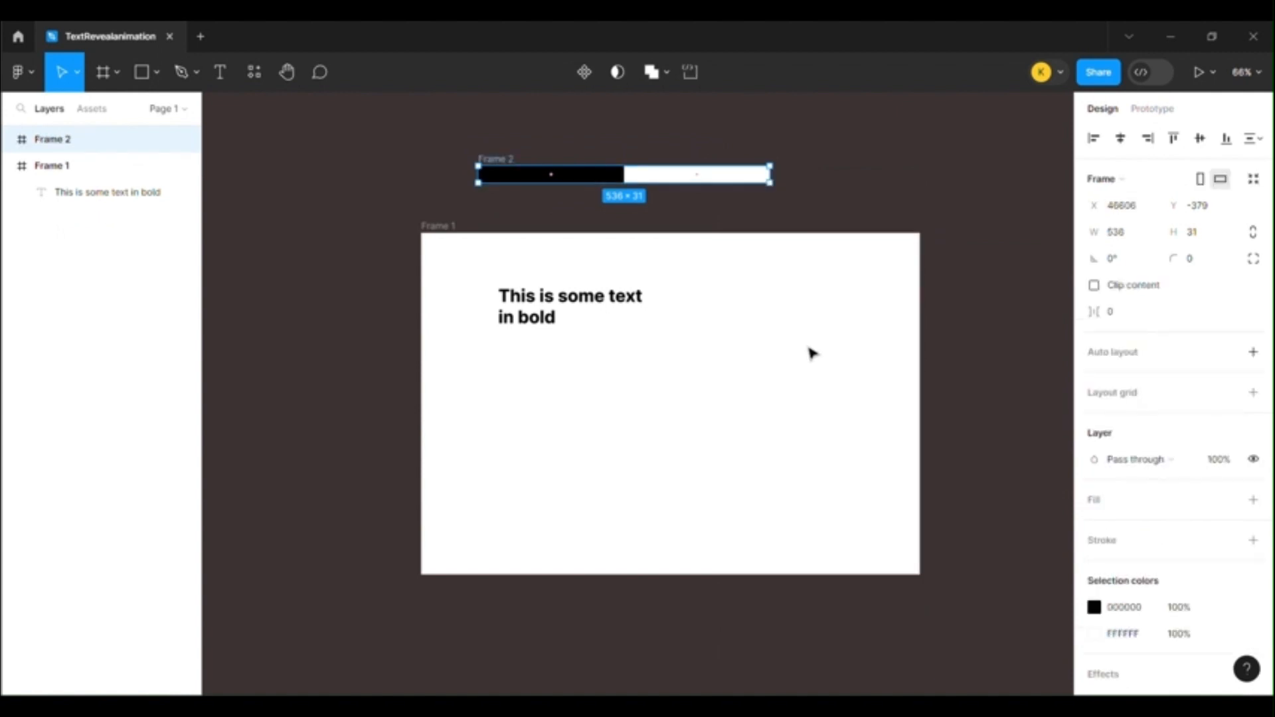
Draw a frame about 312 × 90 around the two-line text so that it contains the text layer
click(524, 297)
click(494, 269)
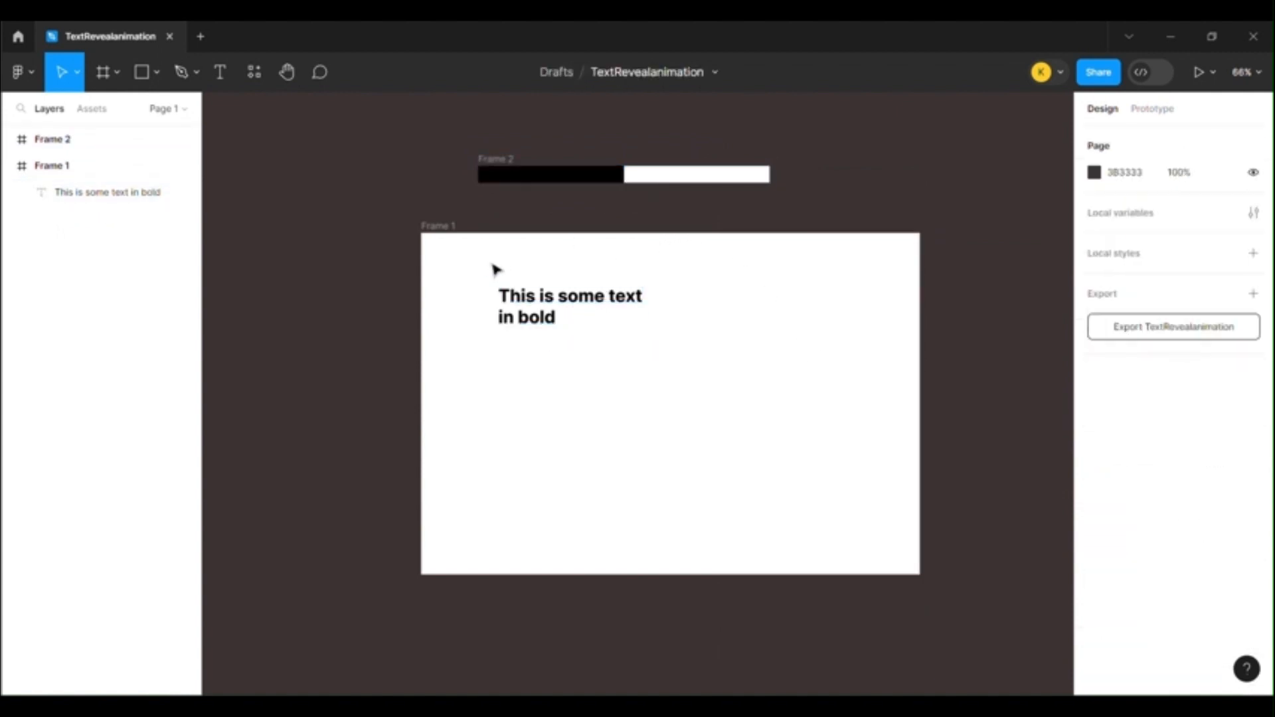
key(f)
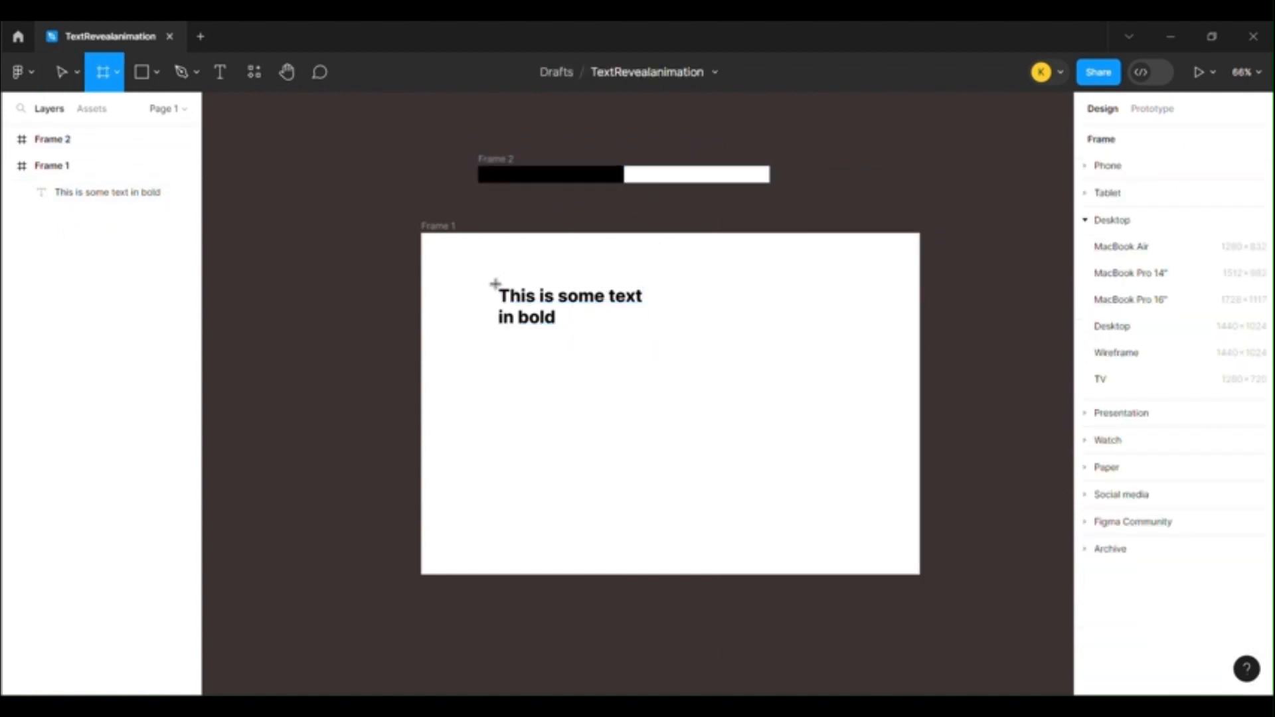
mouse_move(494, 284)
mouse_down()
mouse_move(637, 341)
mouse_move(665, 332)
mouse_up()
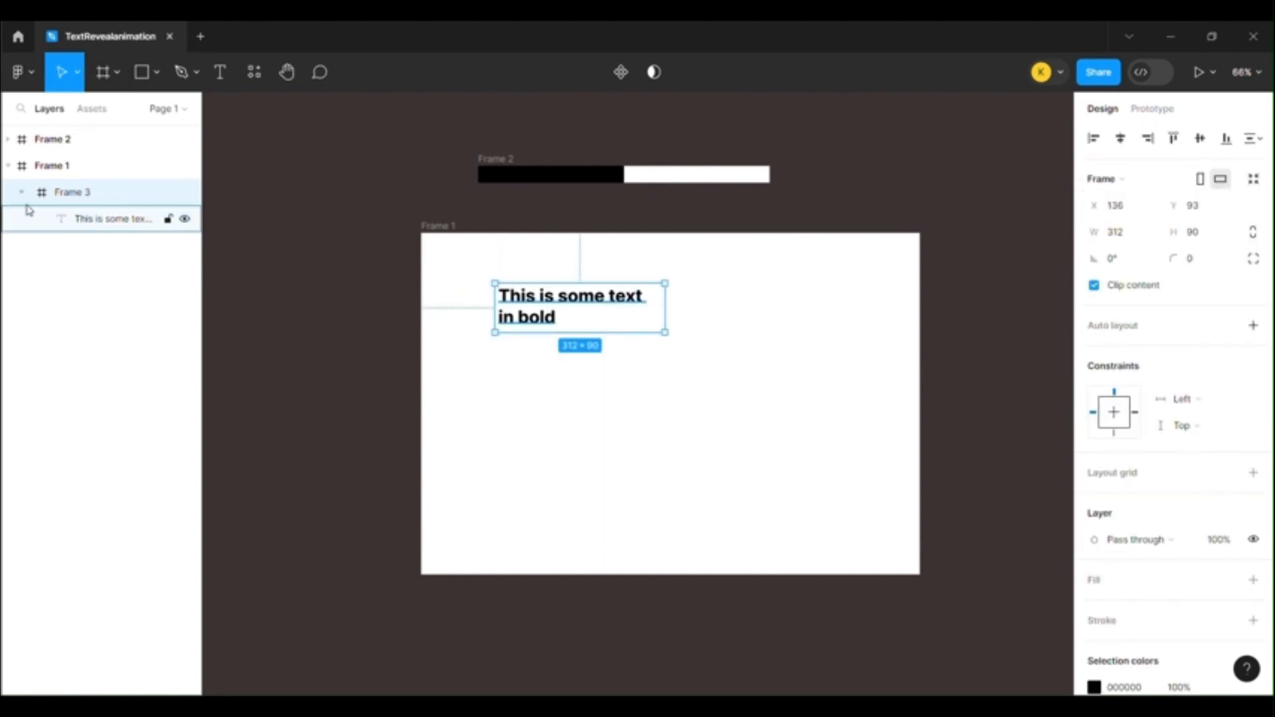
click(378, 193)
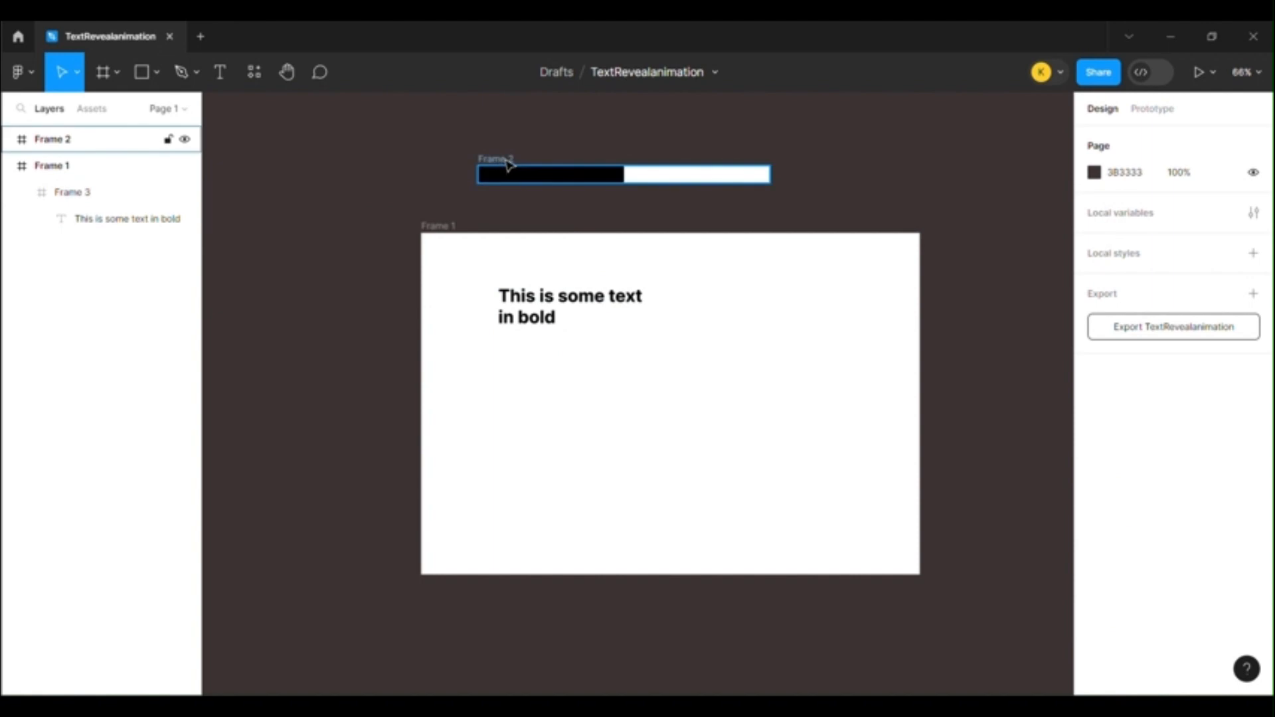
Move the black-and-white bar frame over the first text line and nest it above the text layer in the text's frame
click(509, 165)
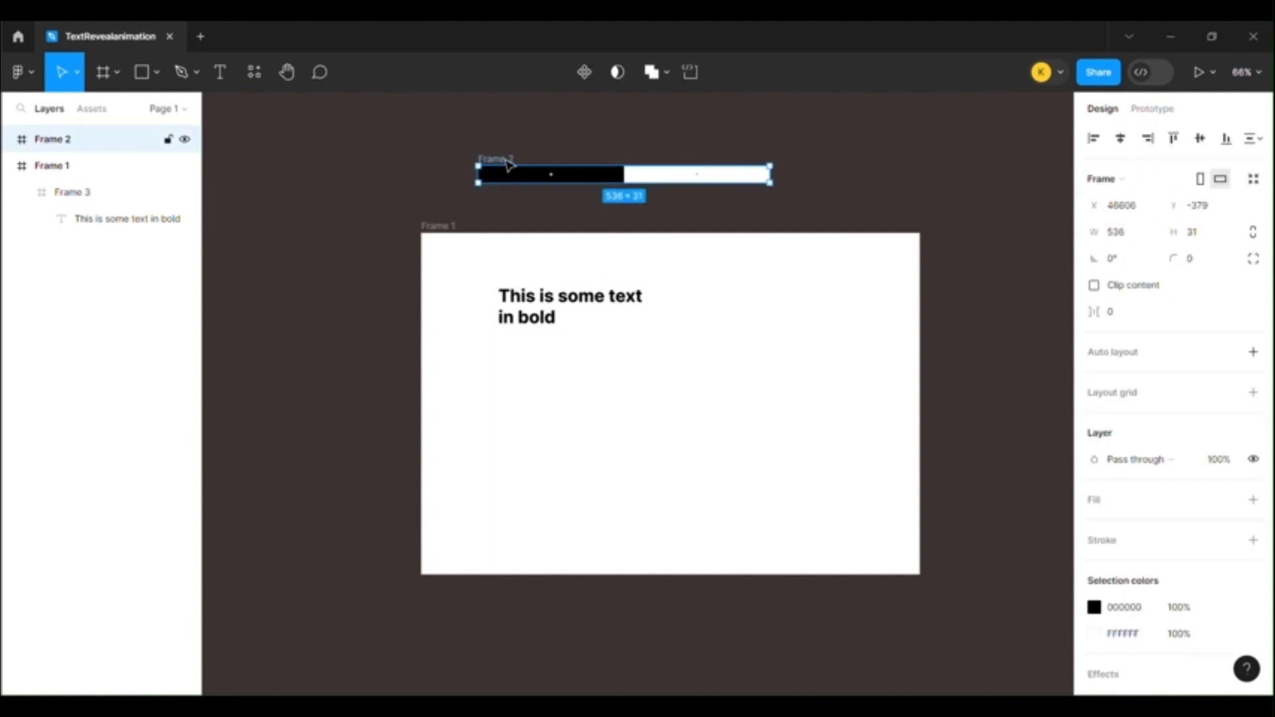
drag(509, 165, 530, 284)
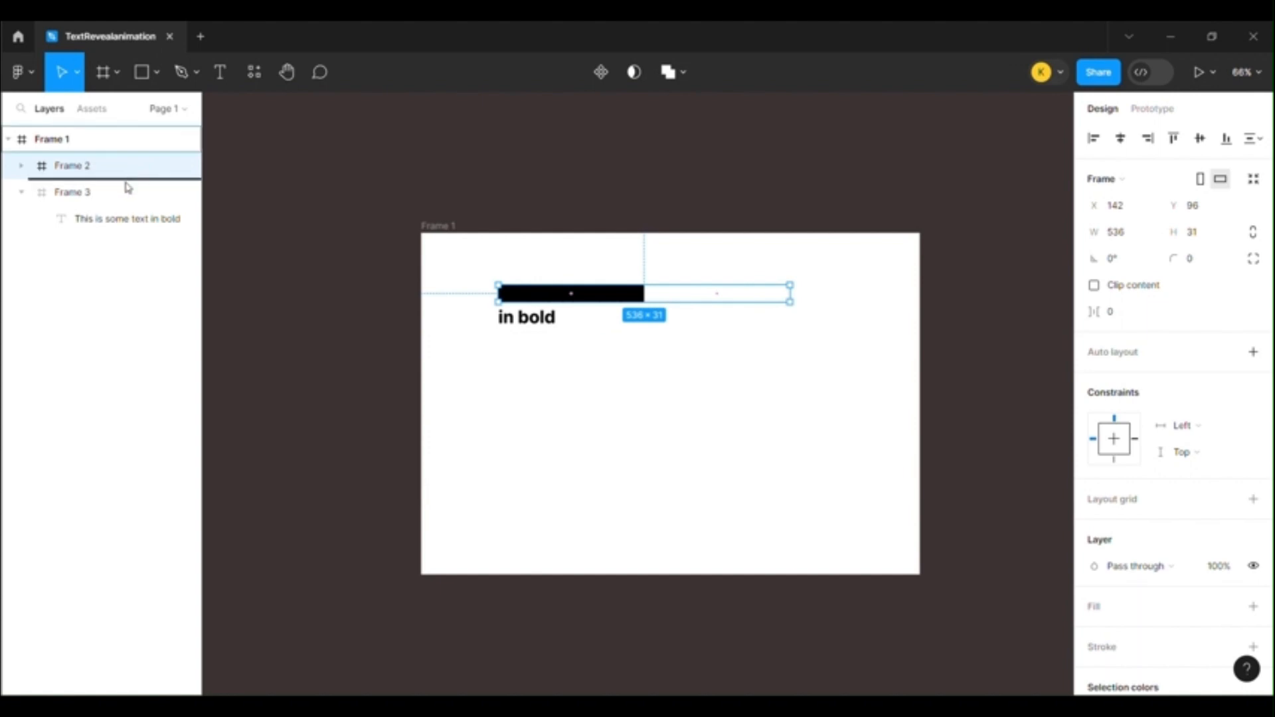
drag(128, 194, 135, 191)
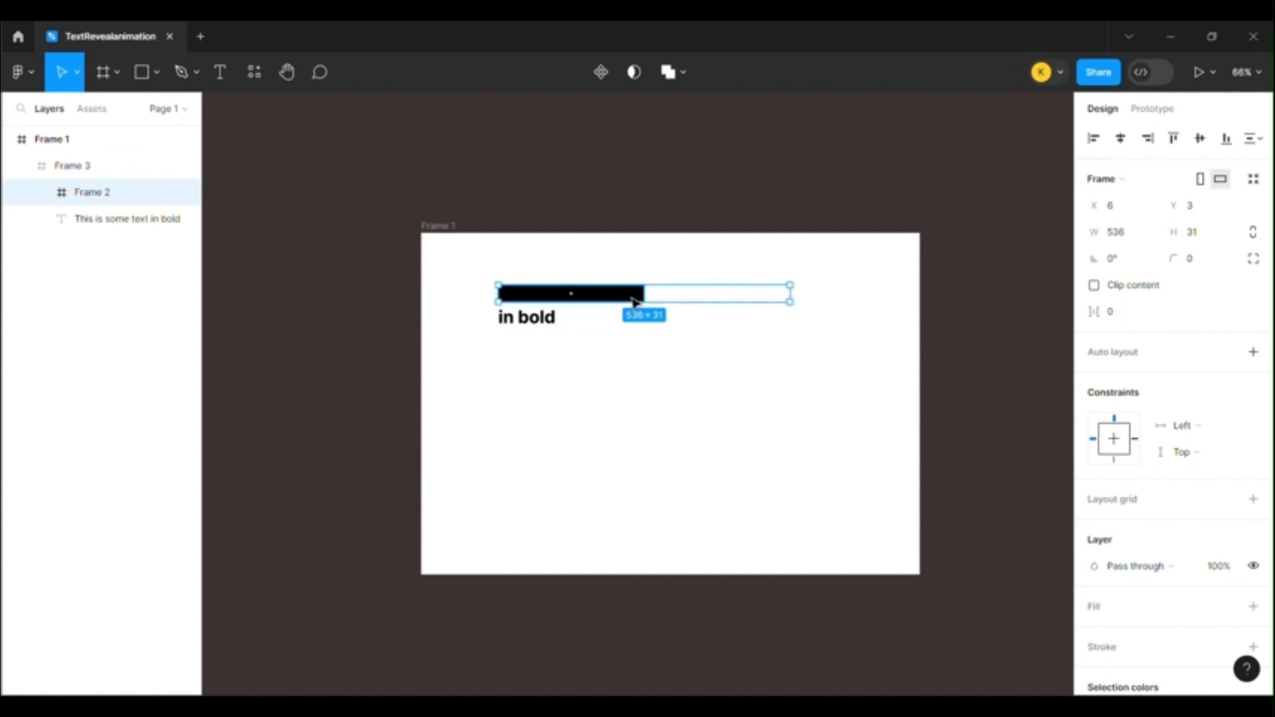
Duplicate the bar frame and place the copy over the second text line
key(ctrl+d)
drag(633, 302, 633, 324)
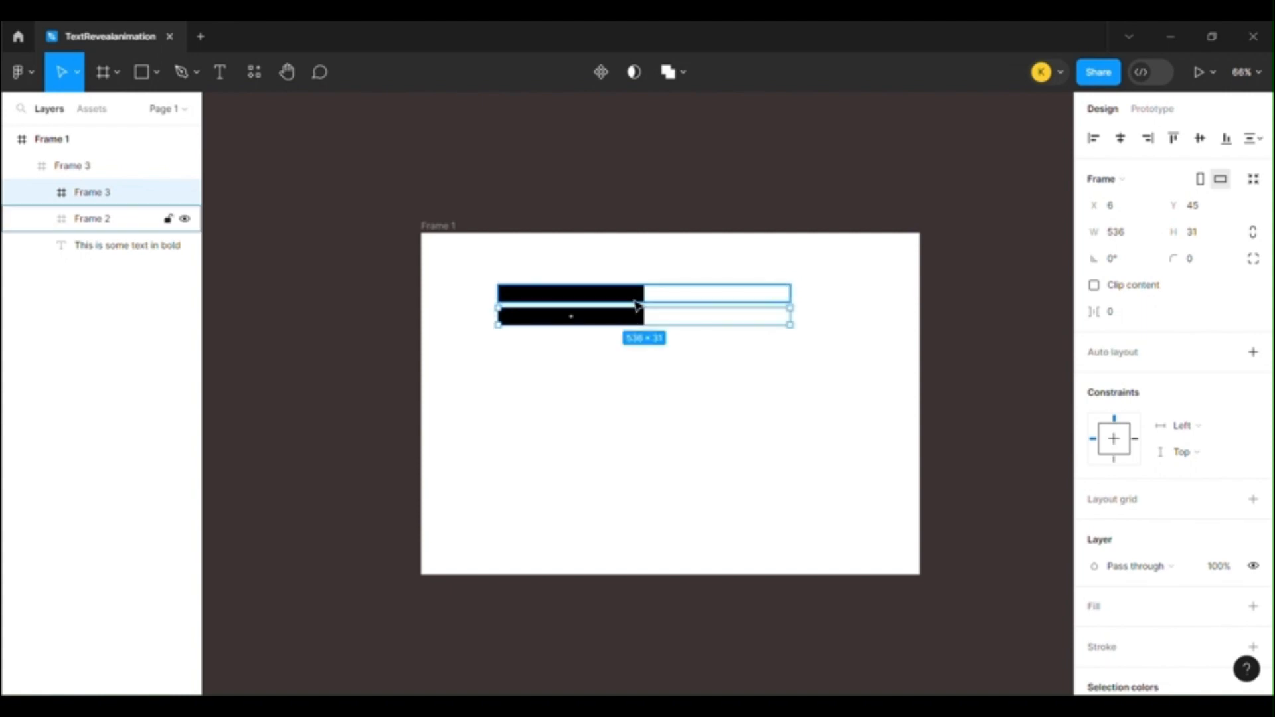
Stretch the upper bar frame and its black and white rectangles to a height of 42, closing the gap to the lower bars
click(638, 299)
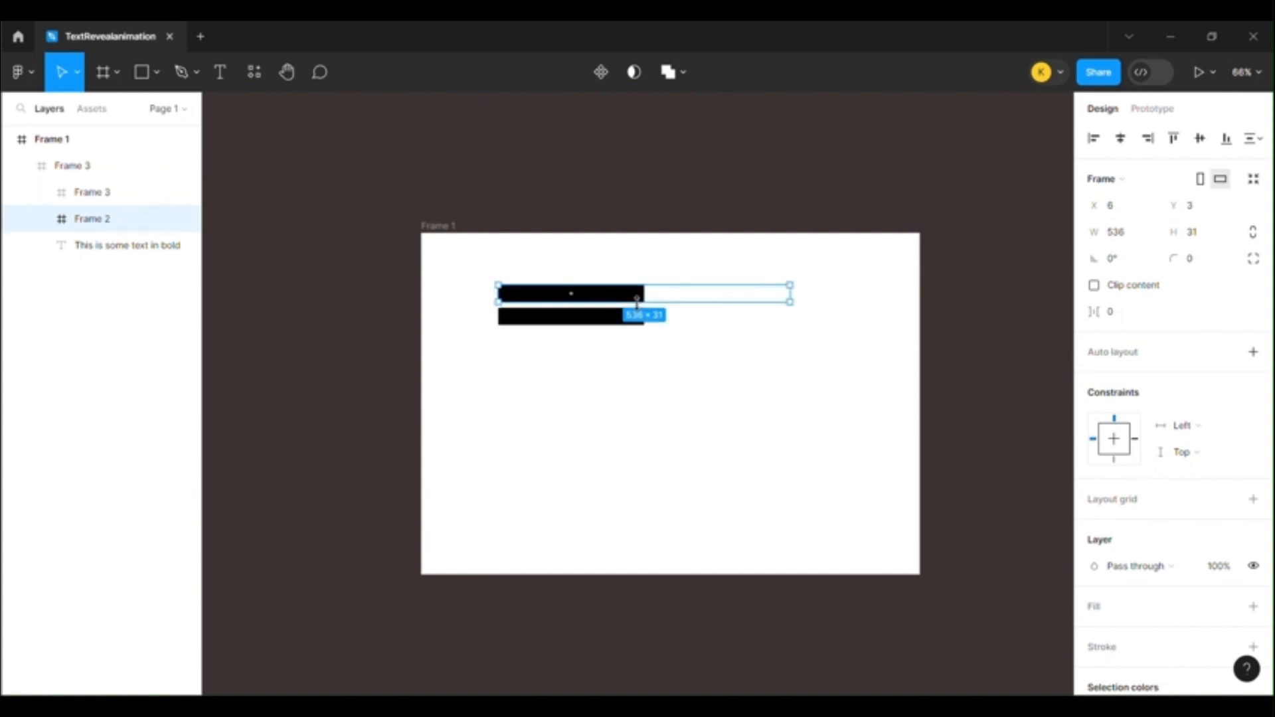
drag(639, 303, 640, 308)
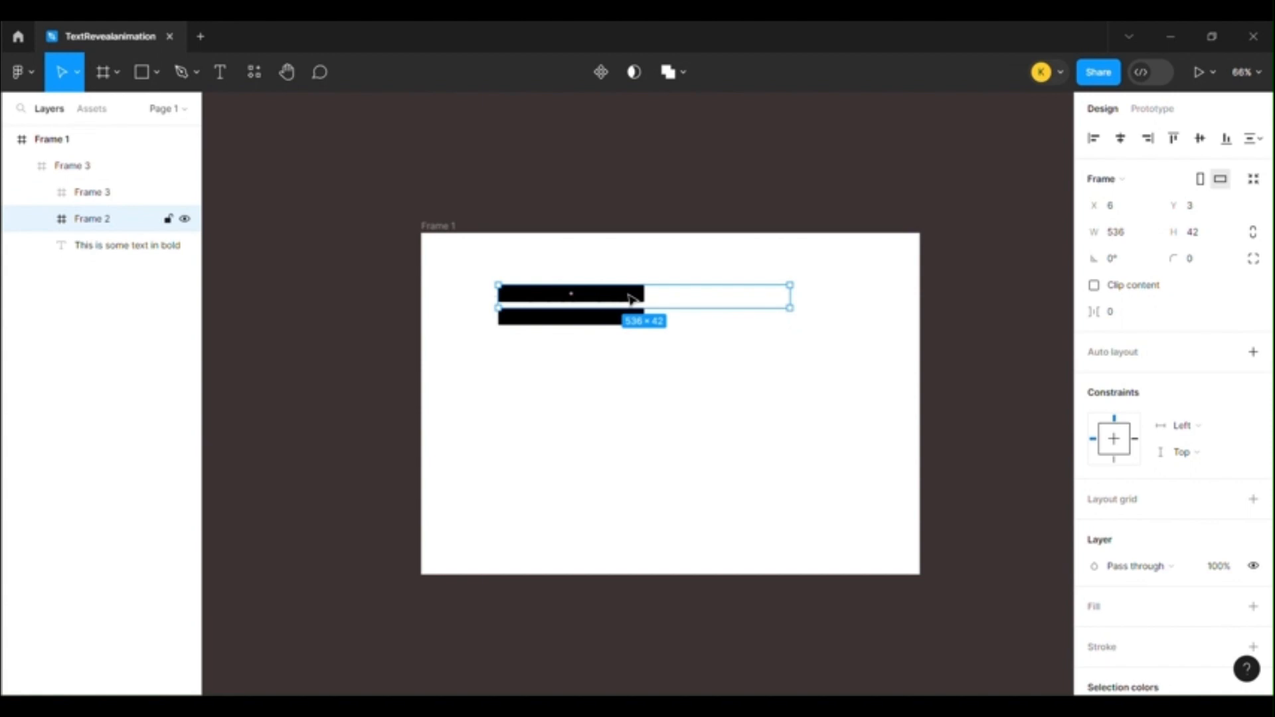
double_click(632, 297)
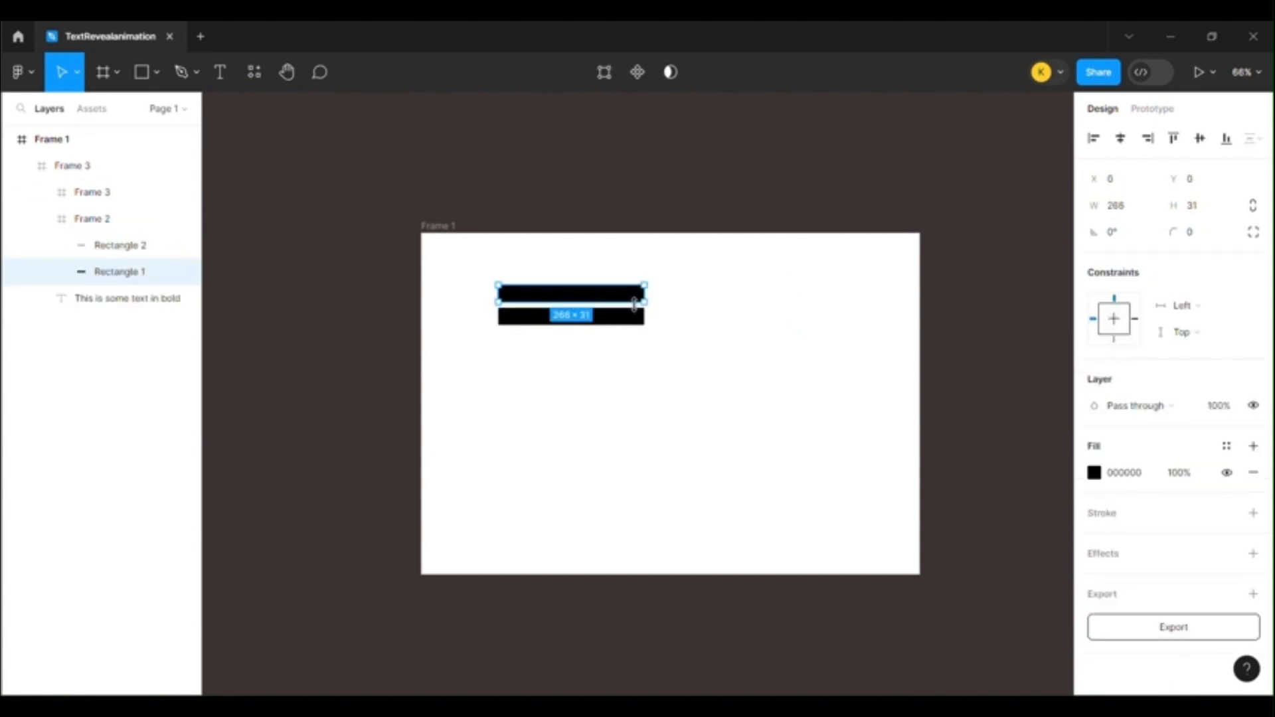
drag(635, 303, 675, 308)
click(672, 298)
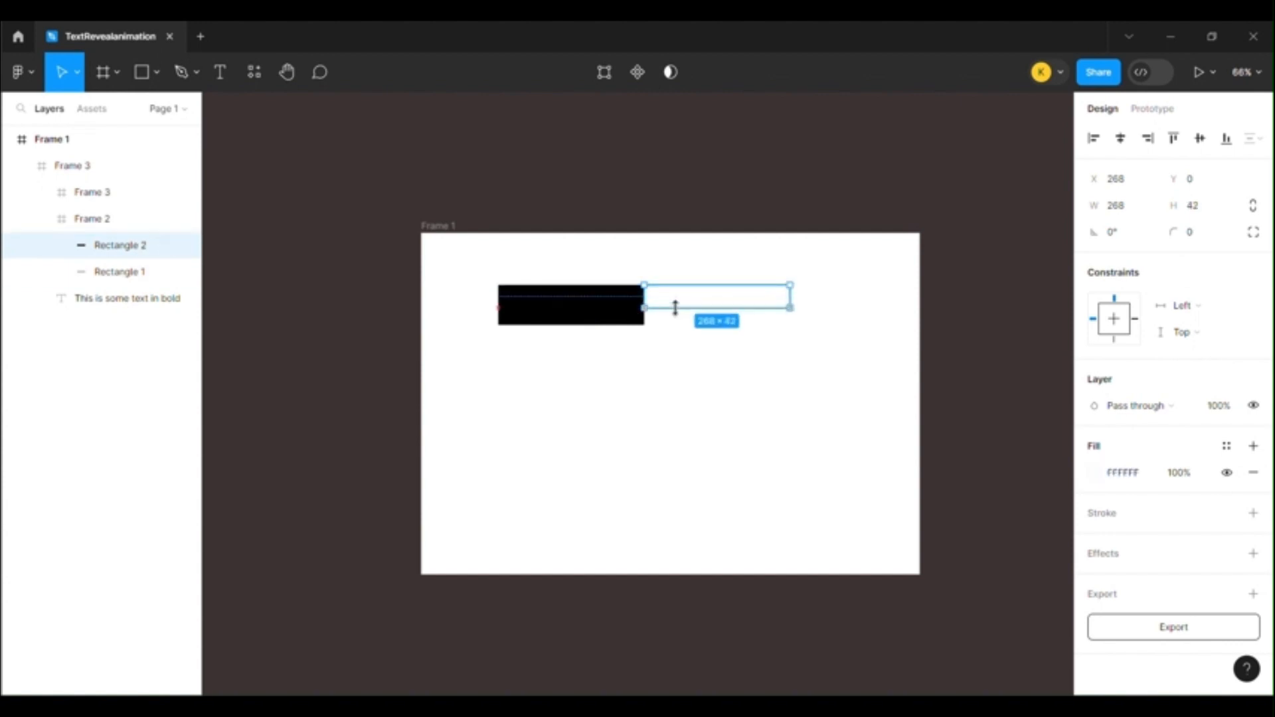
click(672, 274)
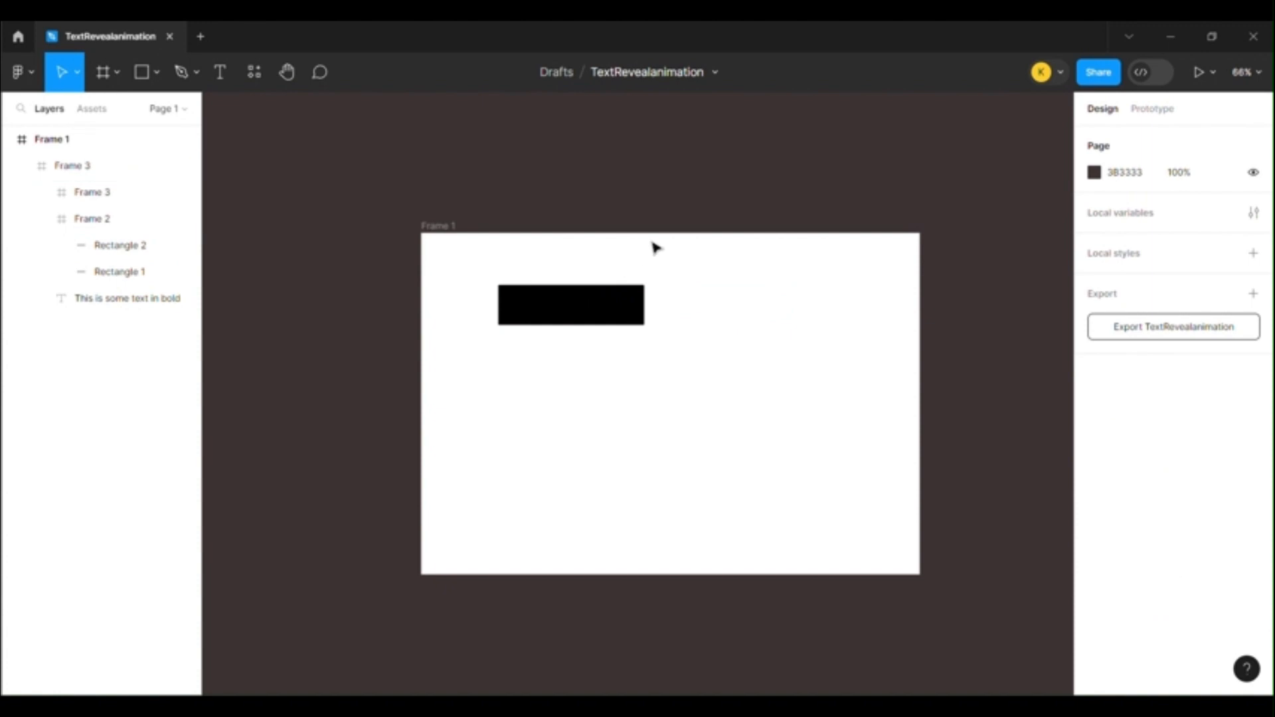
Move both bar frames together to X -268 so that their white halves cover the two text lines
double_click(621, 305)
click(632, 246)
double_click(626, 297)
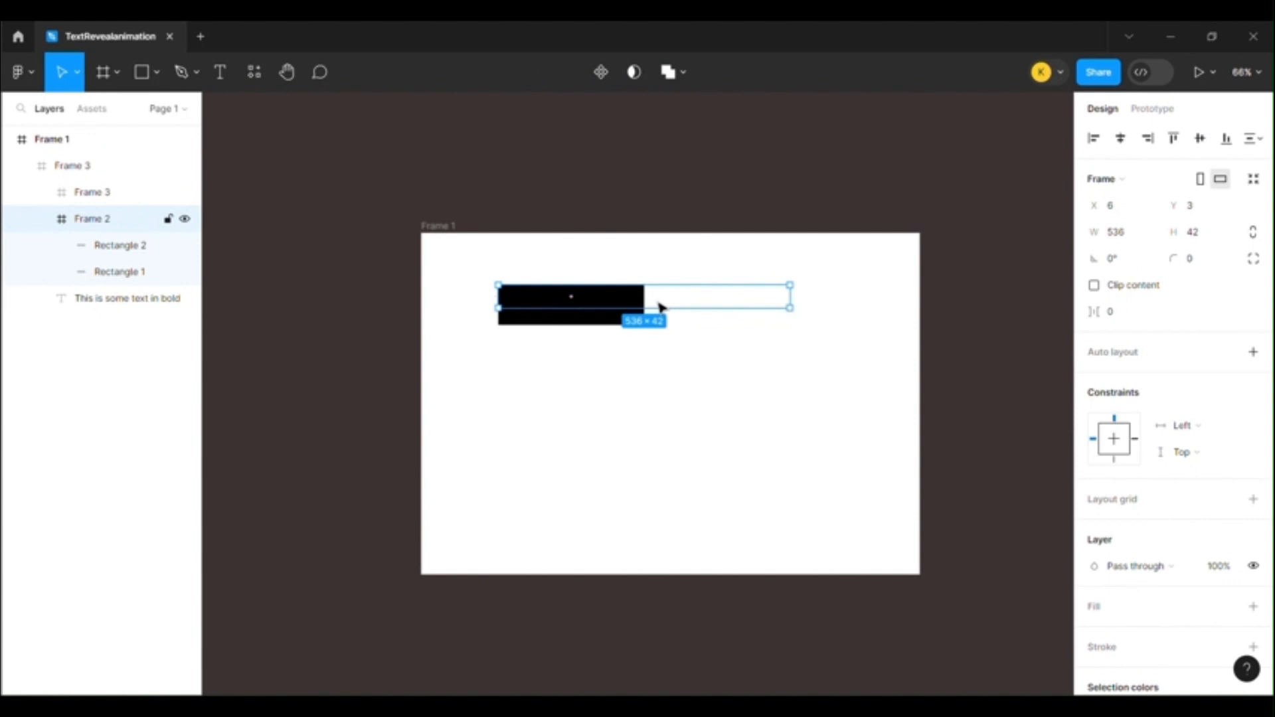
shift+click(620, 317)
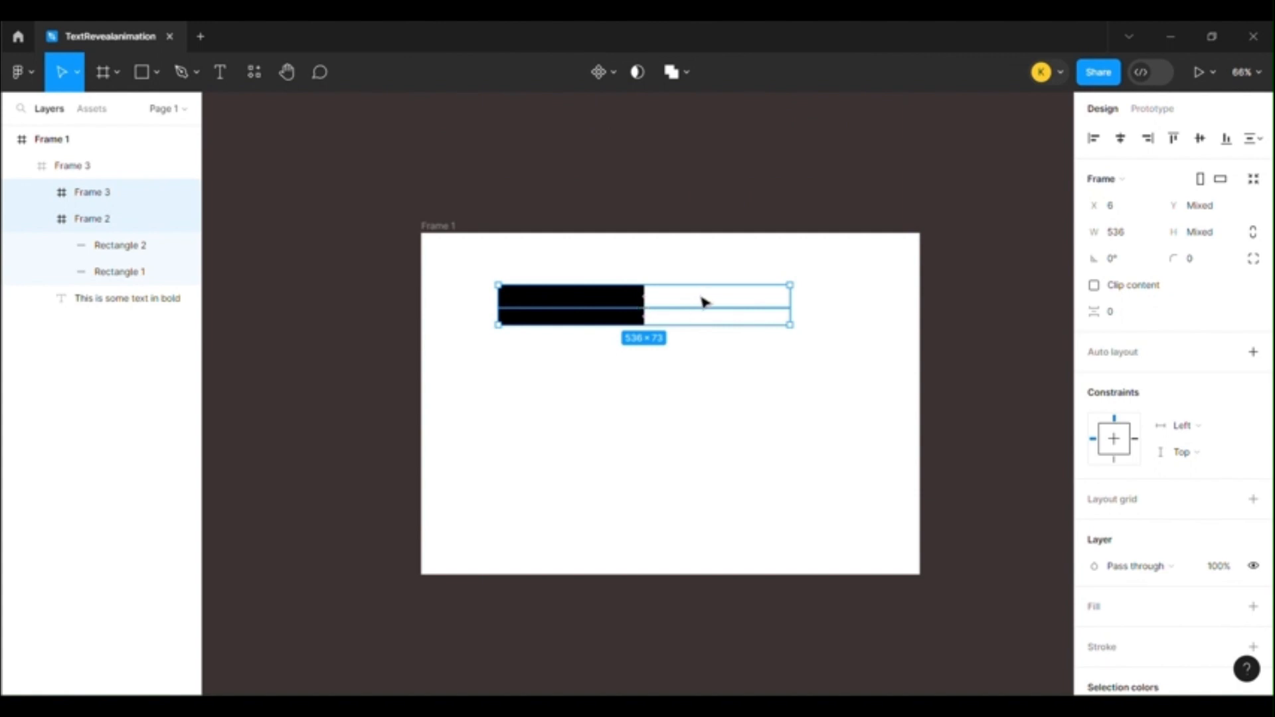
drag(698, 297, 695, 302)
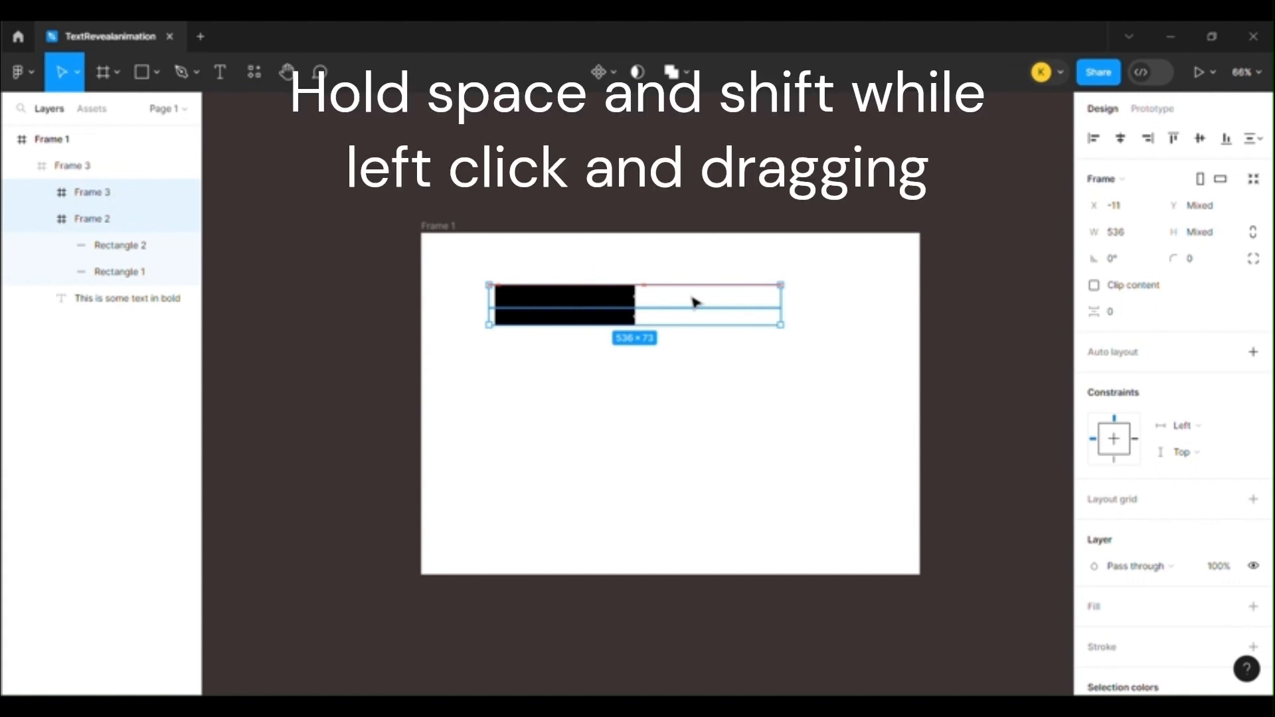
drag(694, 300, 557, 308)
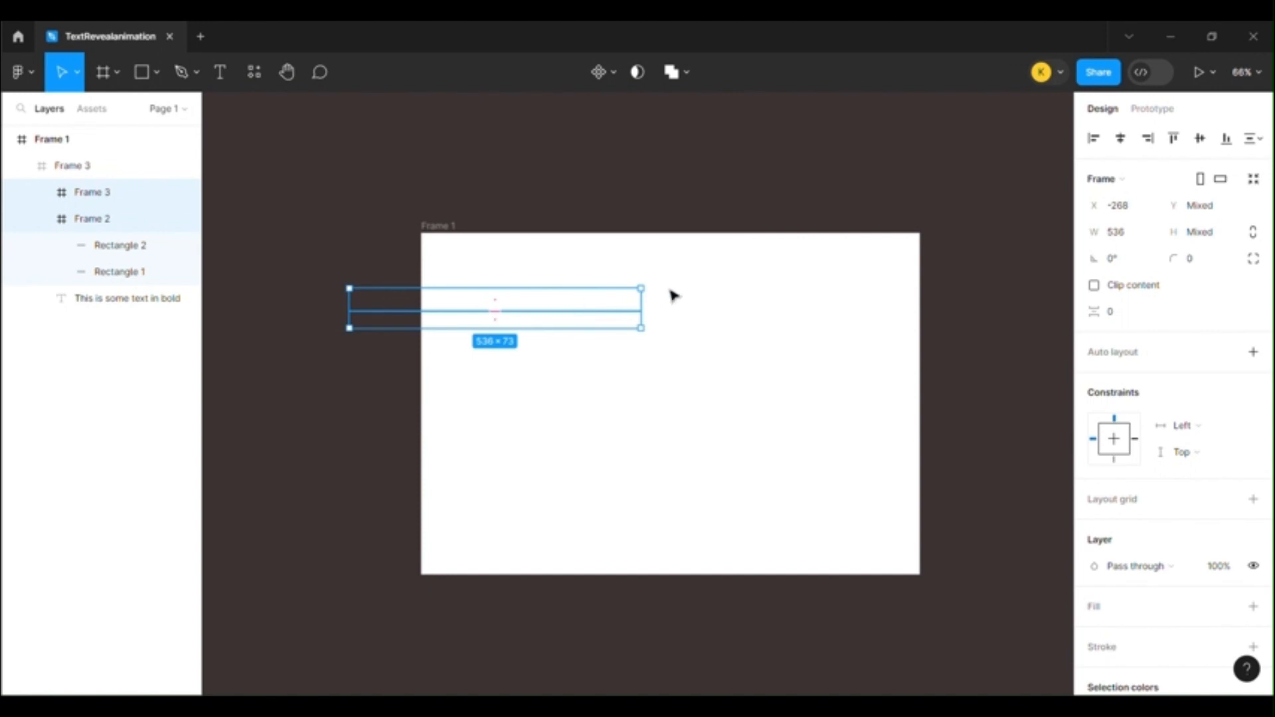
click(694, 285)
Widen the upper bar frame to 546 and its white rectangle to 278 so they cover the end of the first text line
click(618, 304)
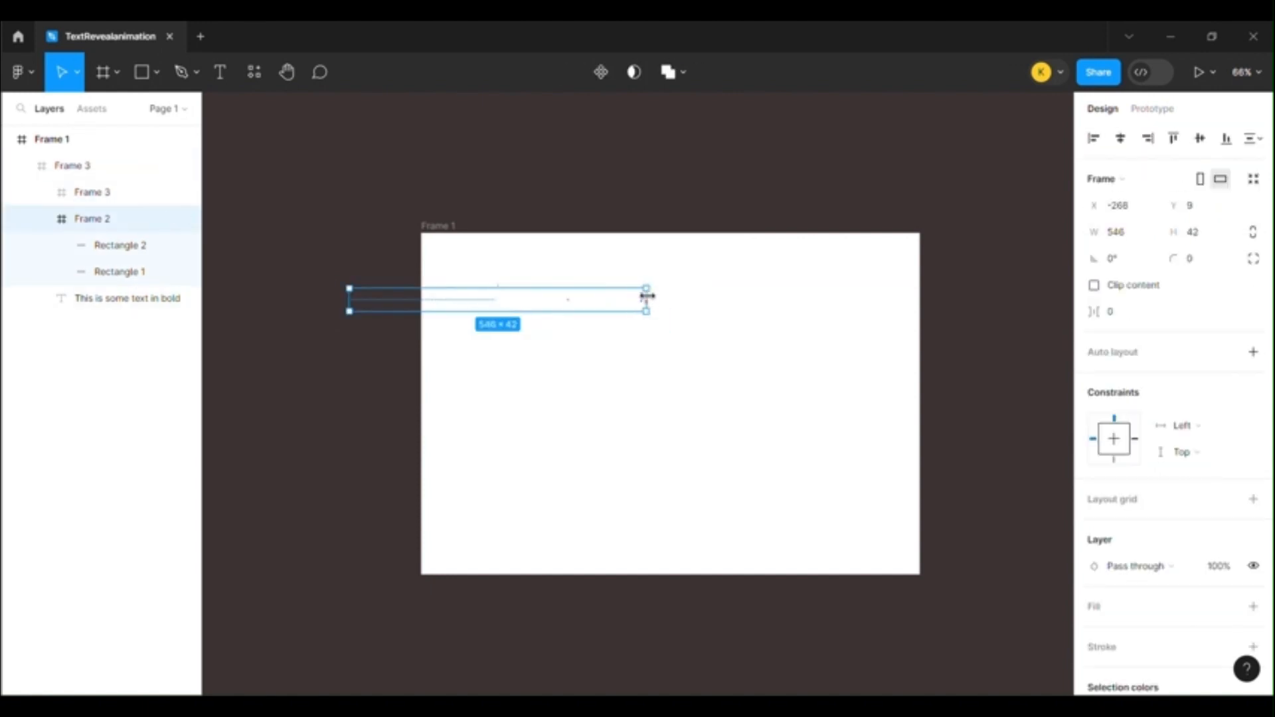
click(628, 302)
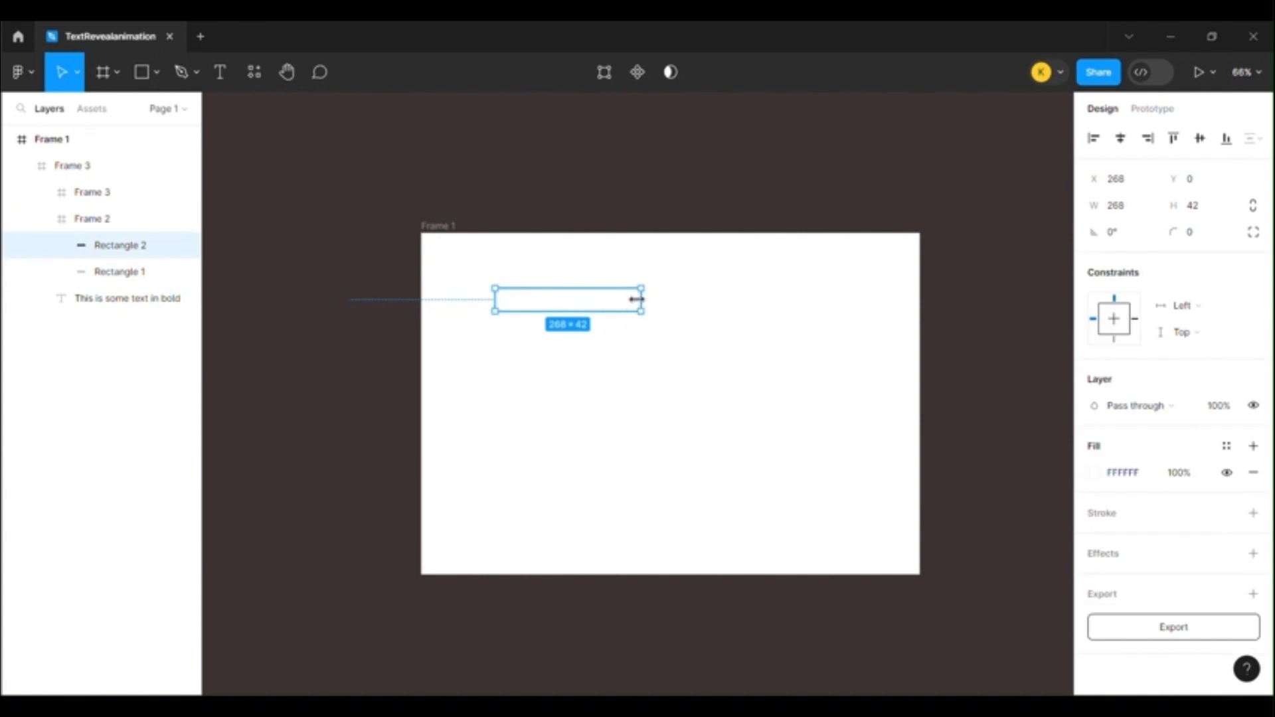
drag(641, 299, 645, 299)
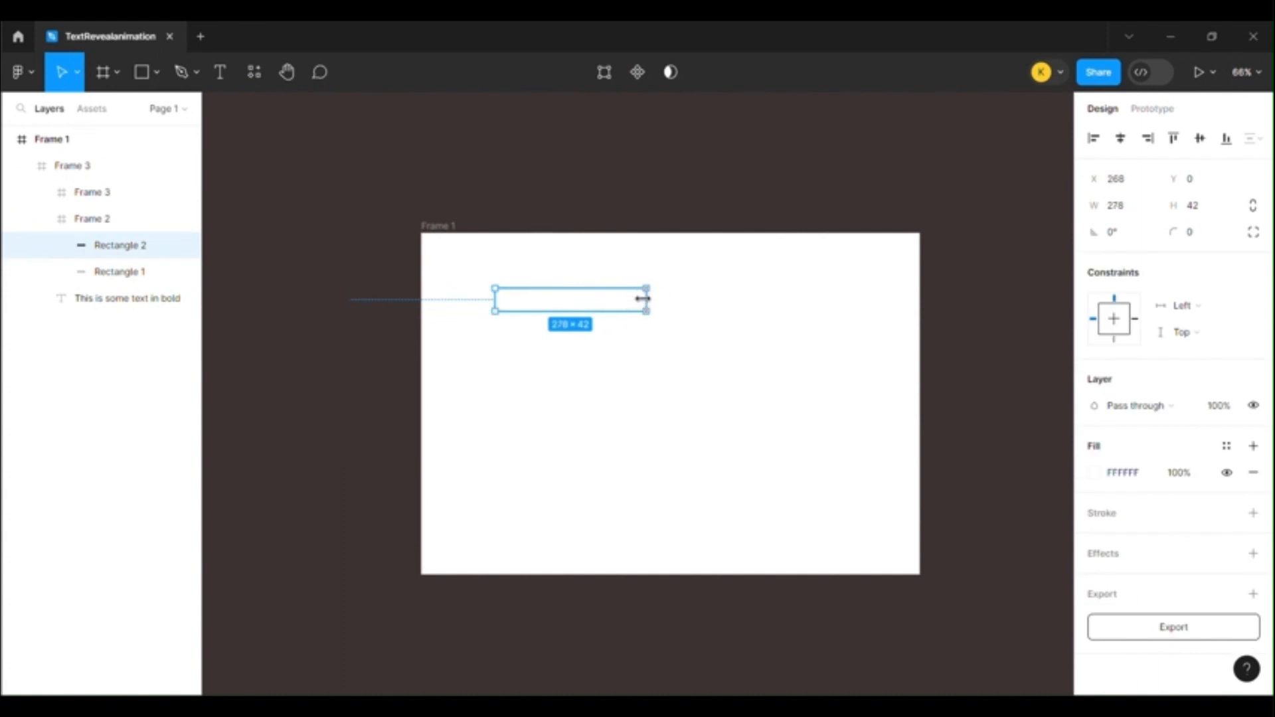
click(664, 288)
click(701, 266)
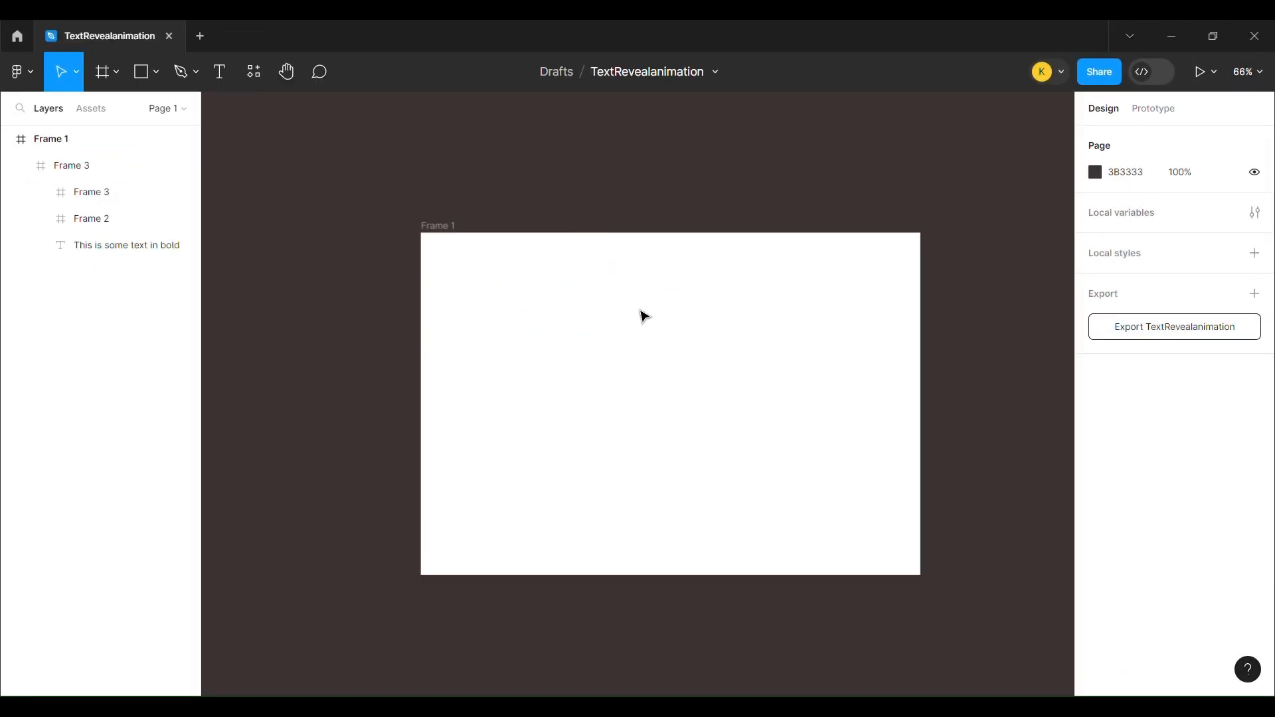
Turn the 312 × 90 clipping frame into a component and add a second variant
click(602, 332)
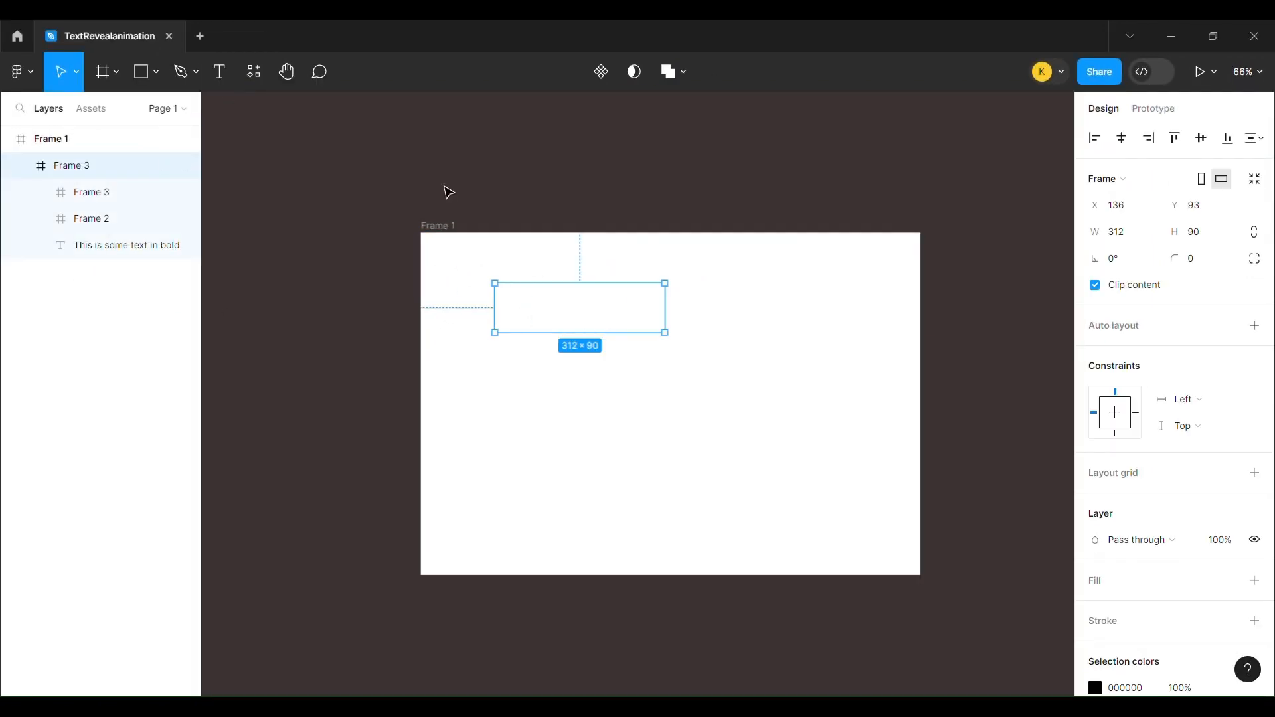
click(601, 85)
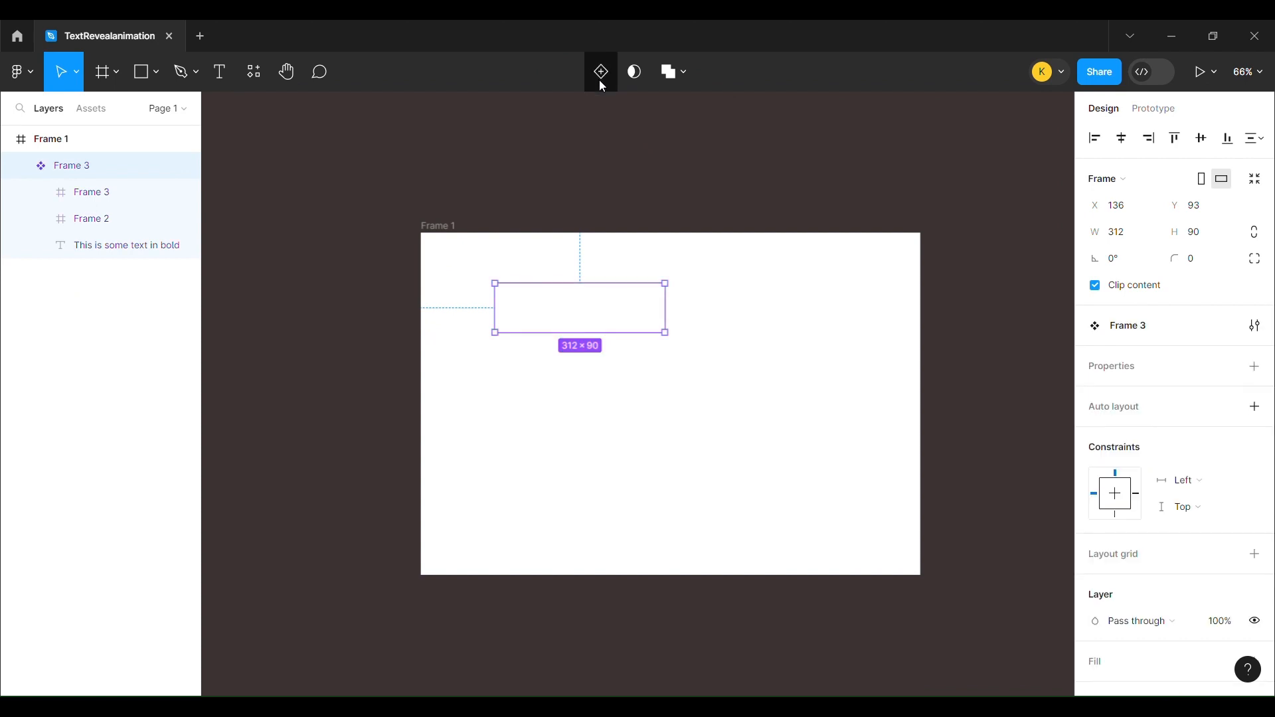
click(600, 83)
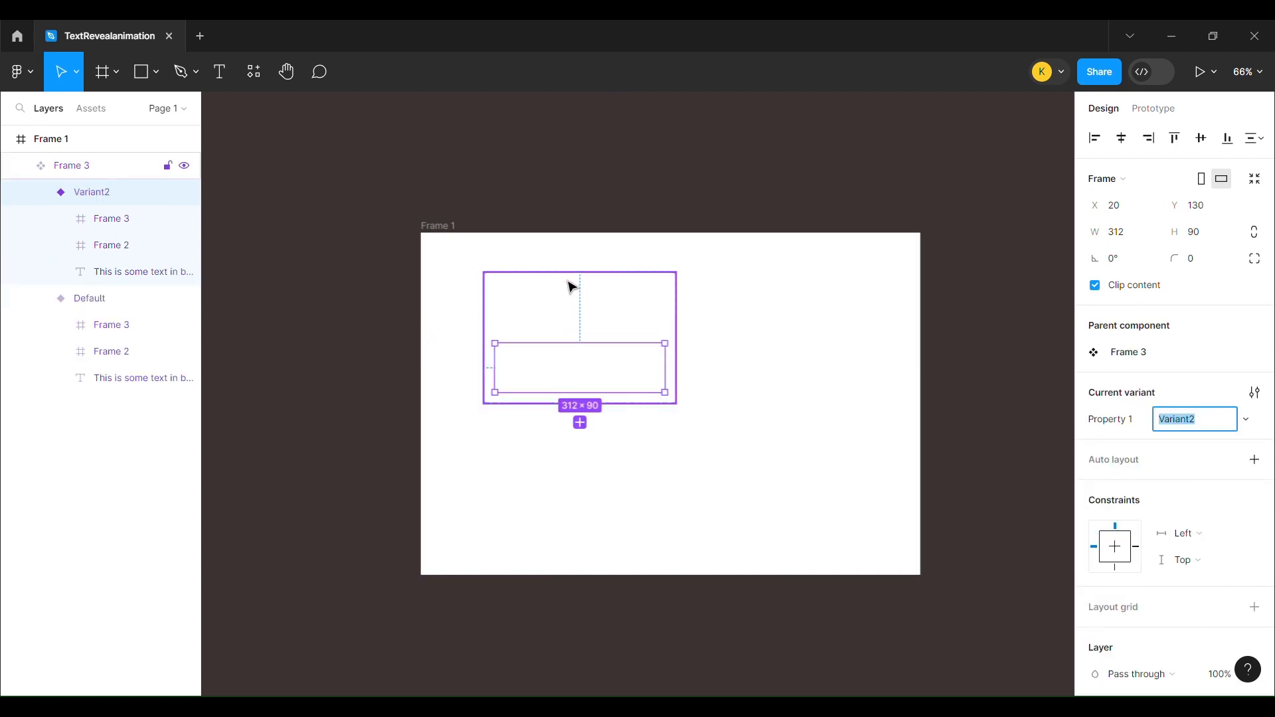
In Variant2, move the upper bar frame past the text to X 321 and shift the lower bar frame up to Y 42
click(566, 362)
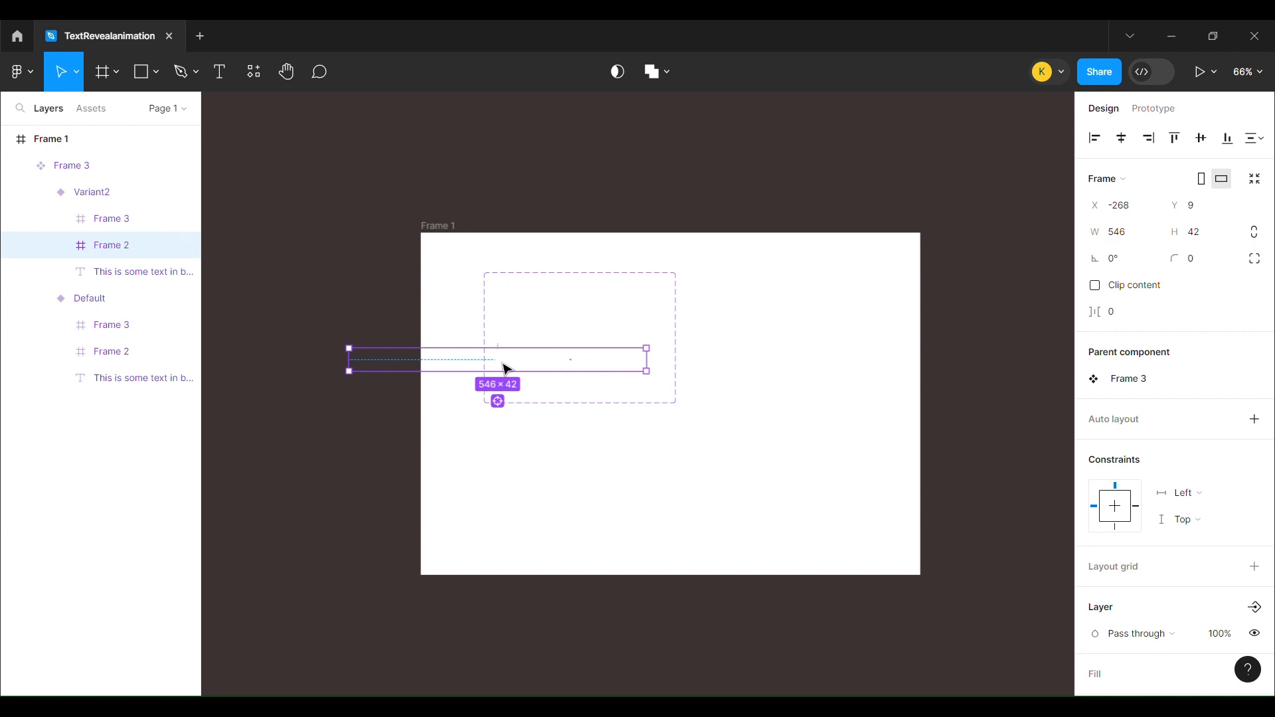
drag(506, 369, 830, 388)
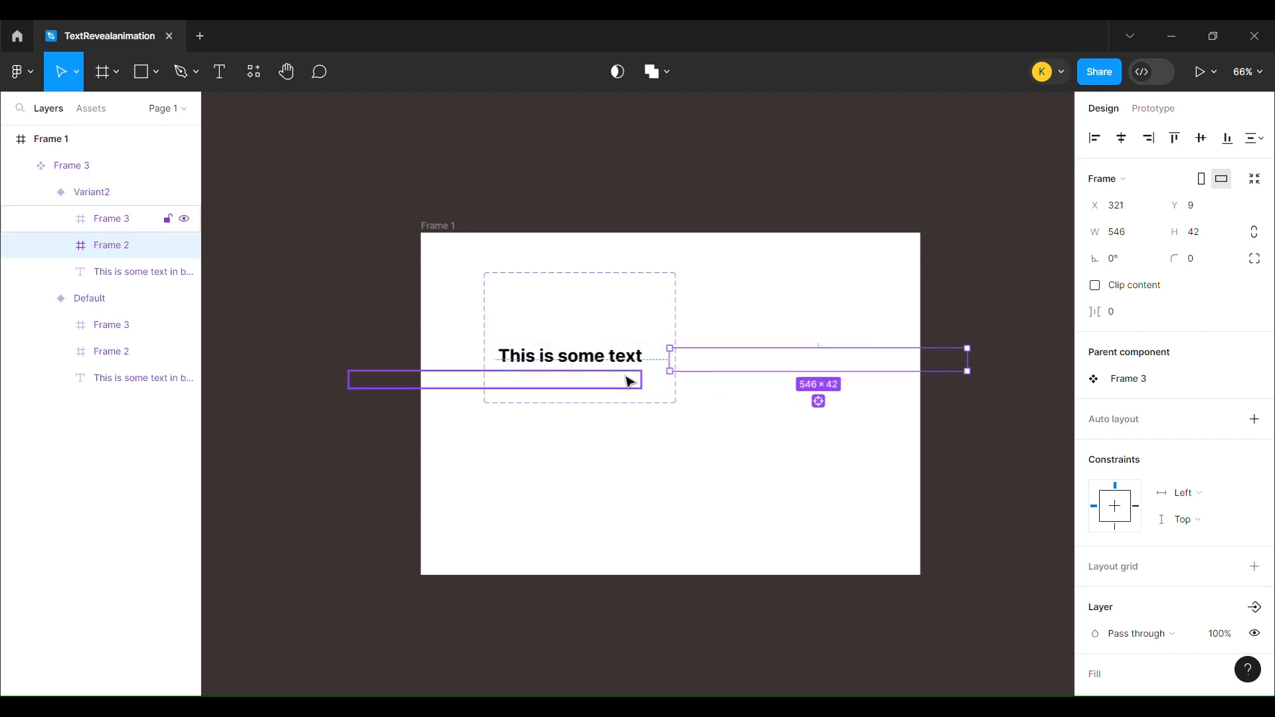
click(591, 379)
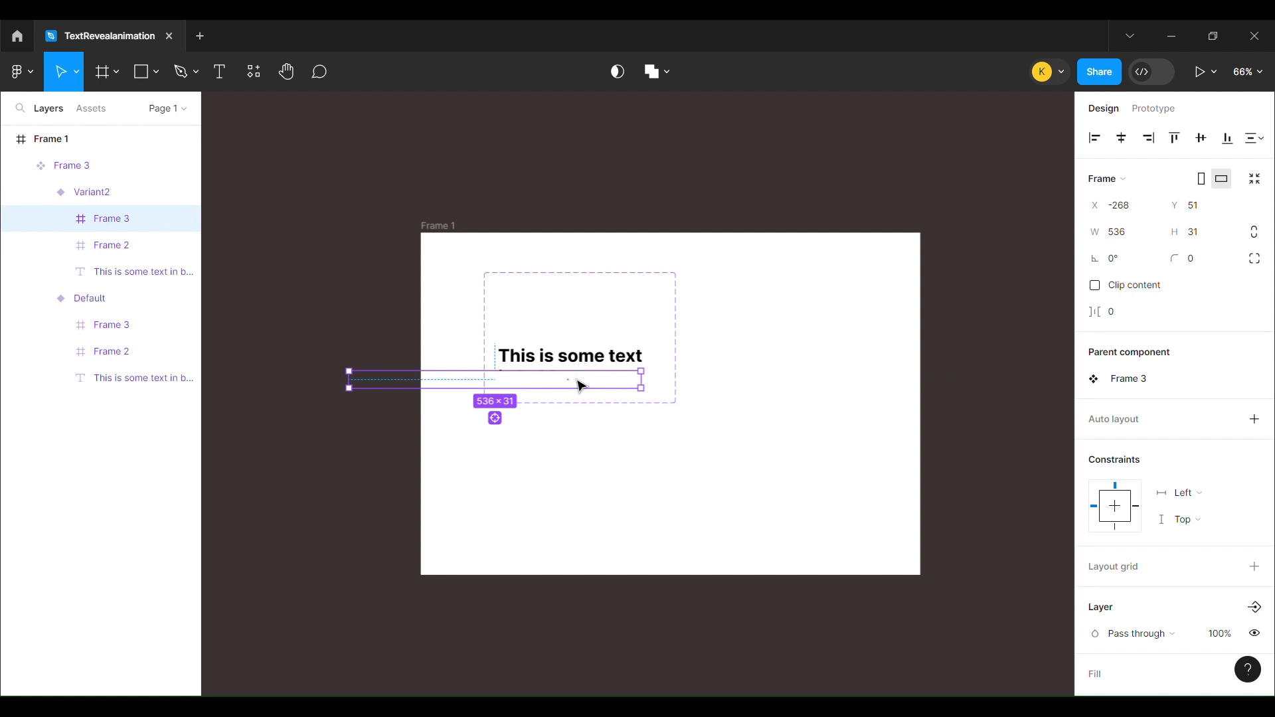
drag(582, 383, 585, 381)
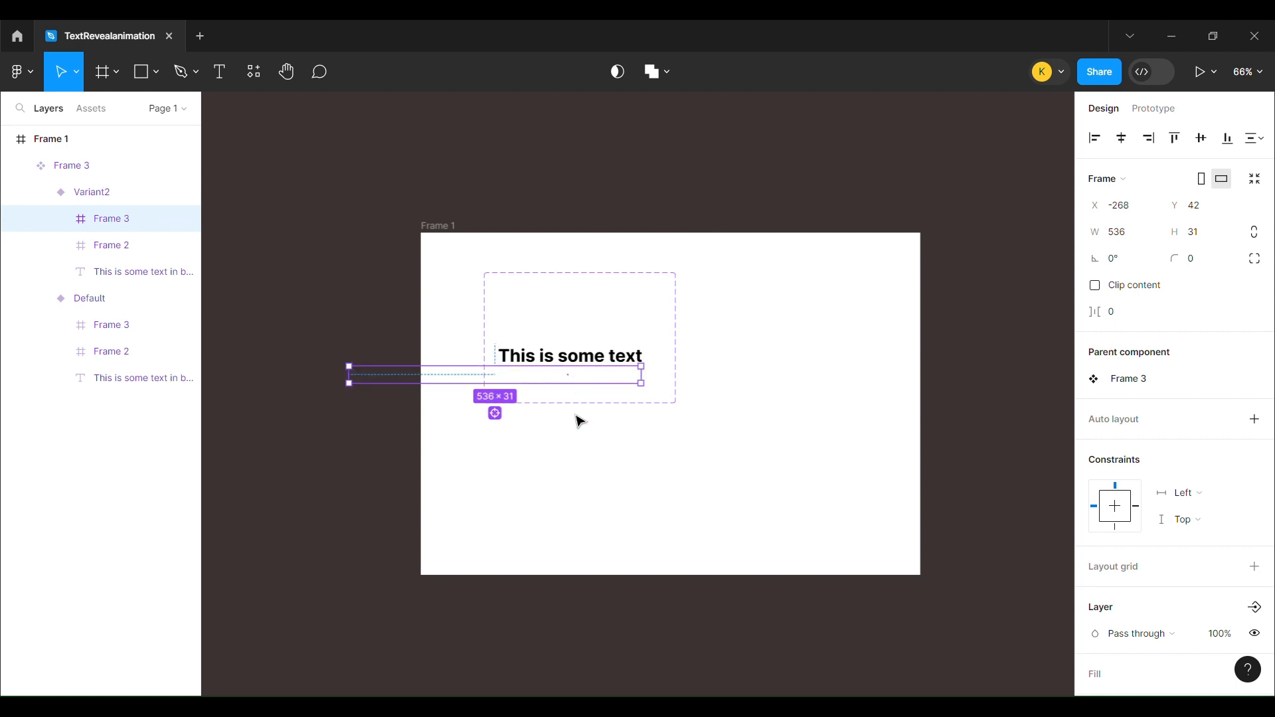
click(583, 440)
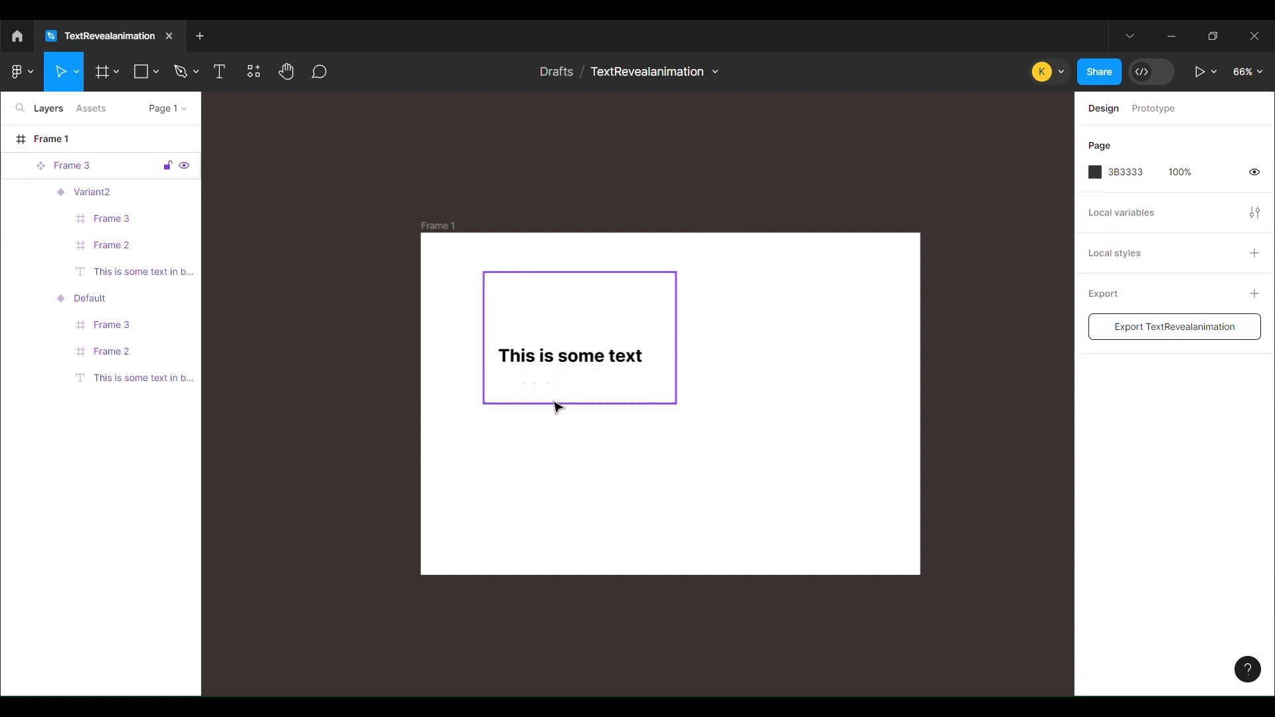
Add a third variant based on Variant2 and move its lower bar frame past the text to X 312
click(525, 380)
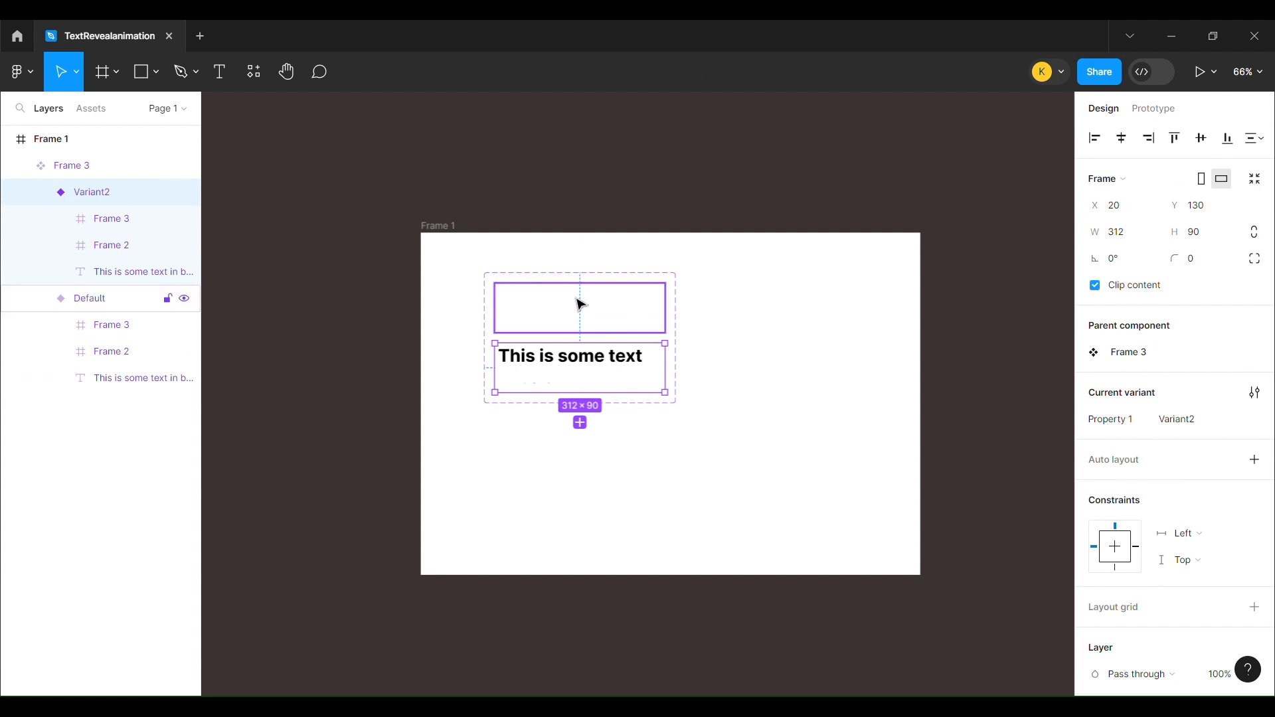
click(582, 423)
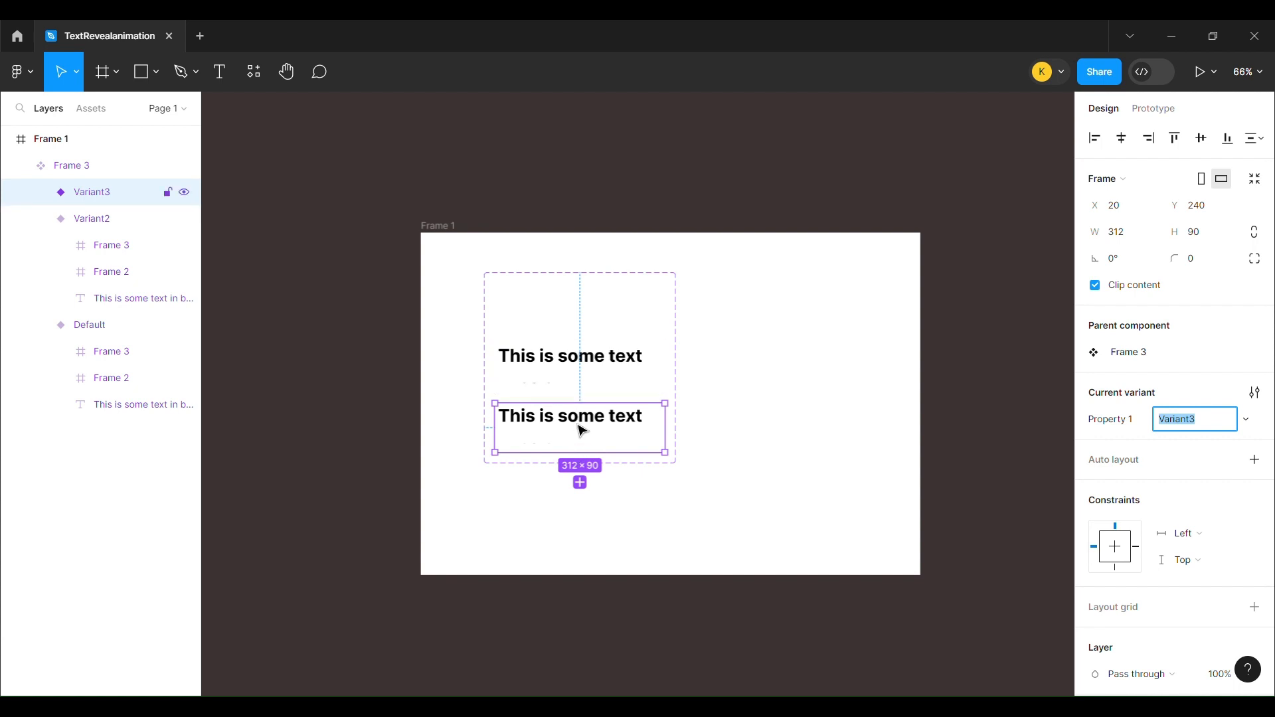
click(544, 442)
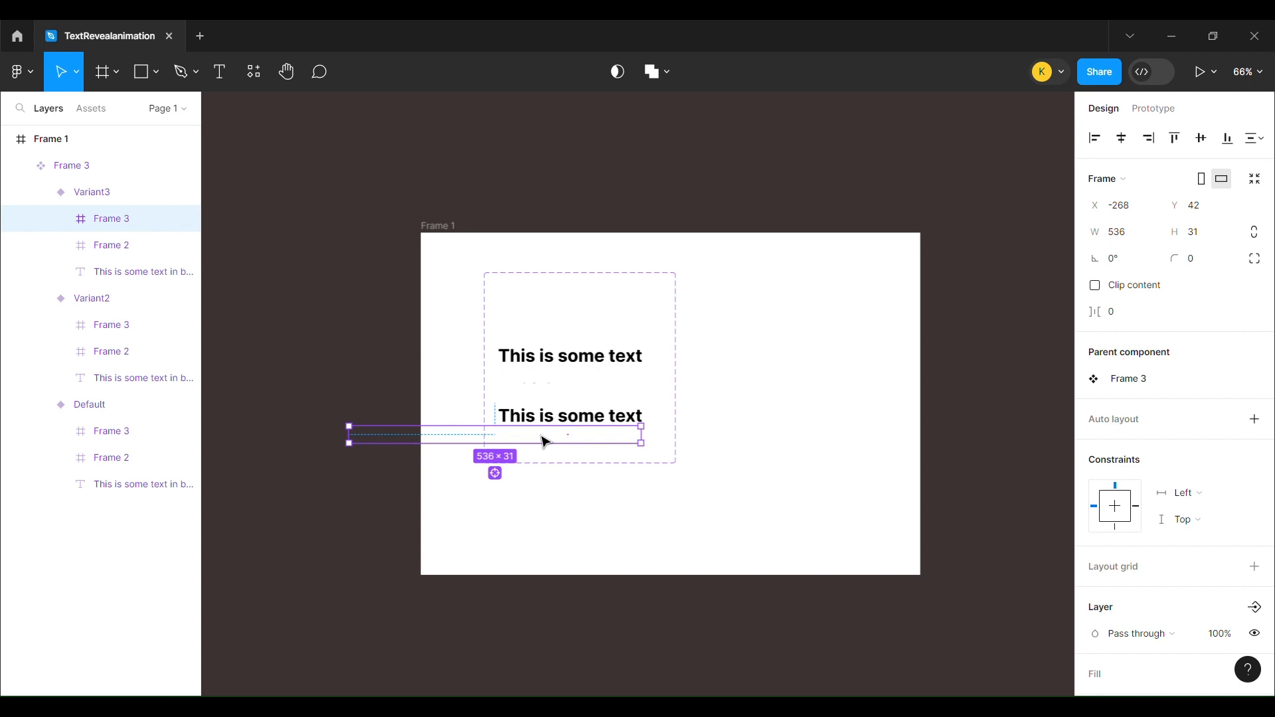
drag(545, 442, 808, 443)
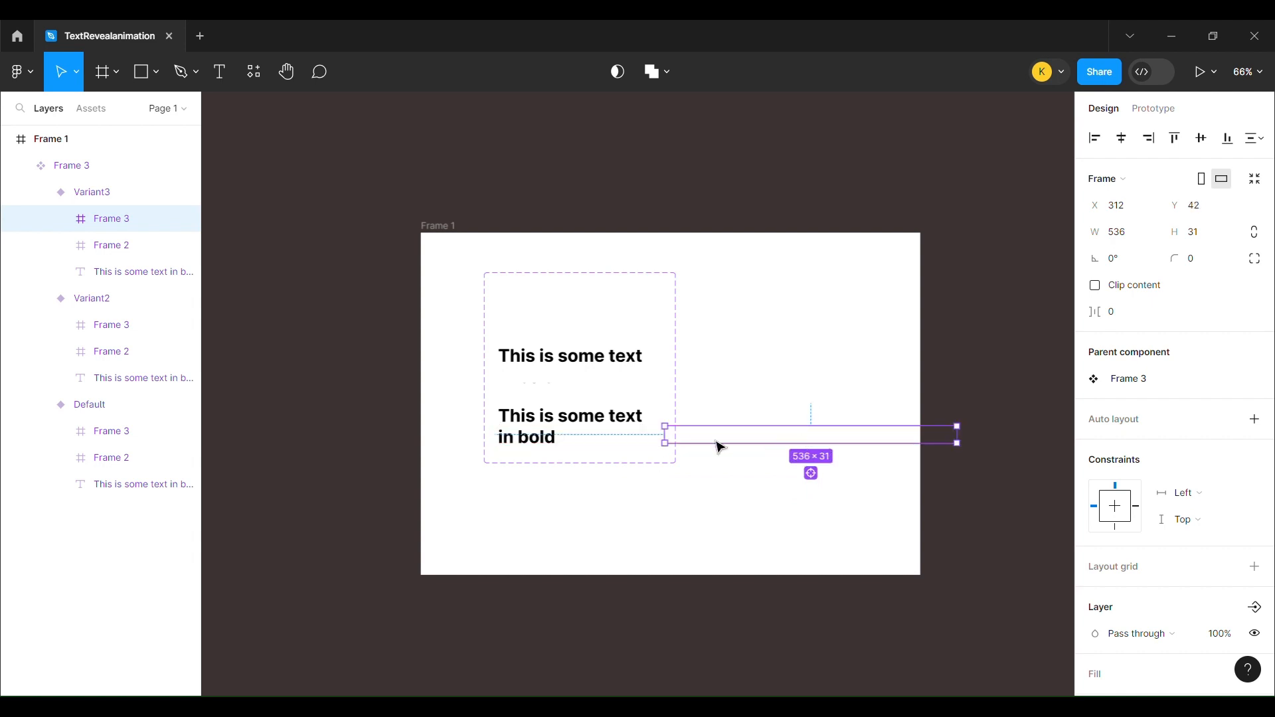
click(728, 399)
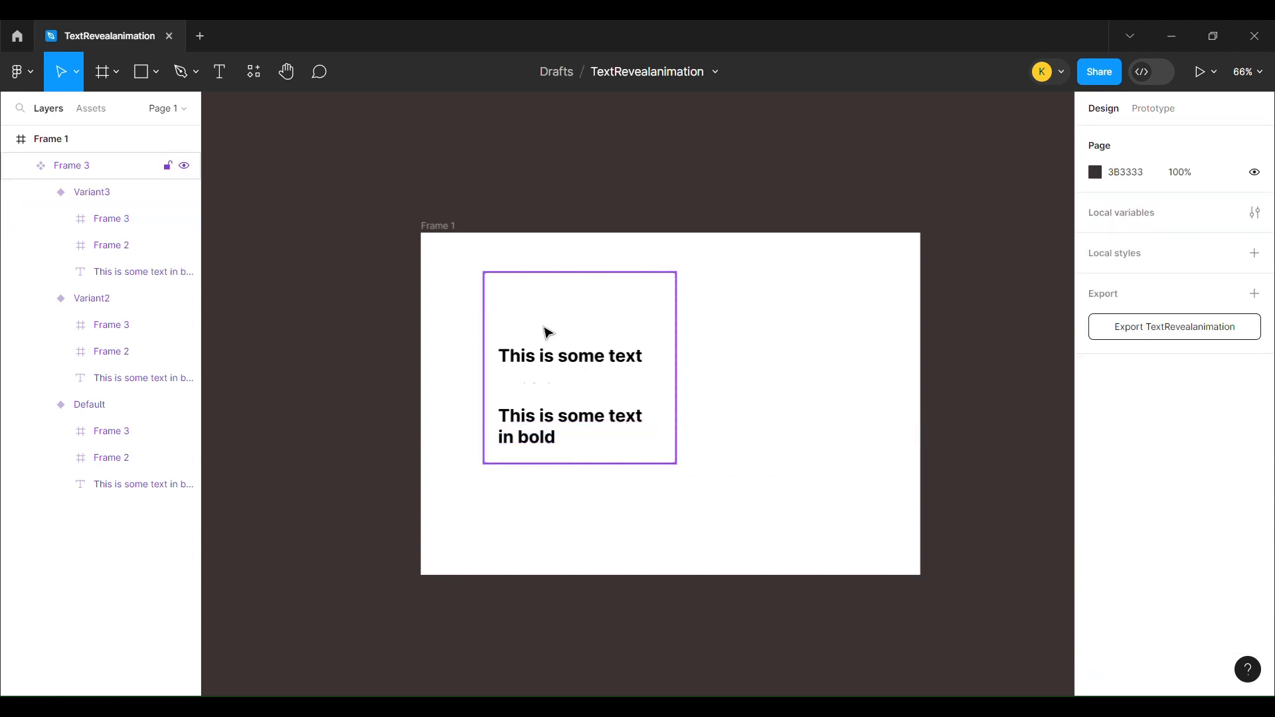
Connect the Default variant to Variant2 in the prototype with an After delay trigger and Smart animate
click(555, 312)
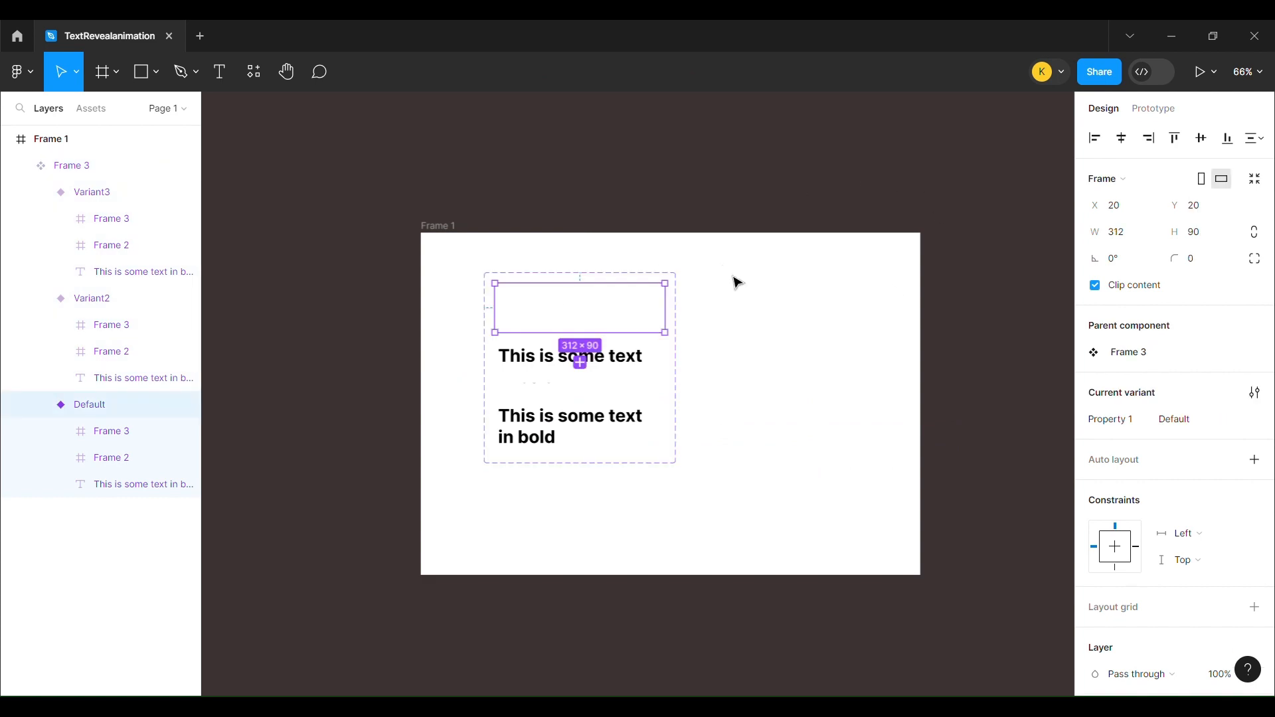
click(1179, 115)
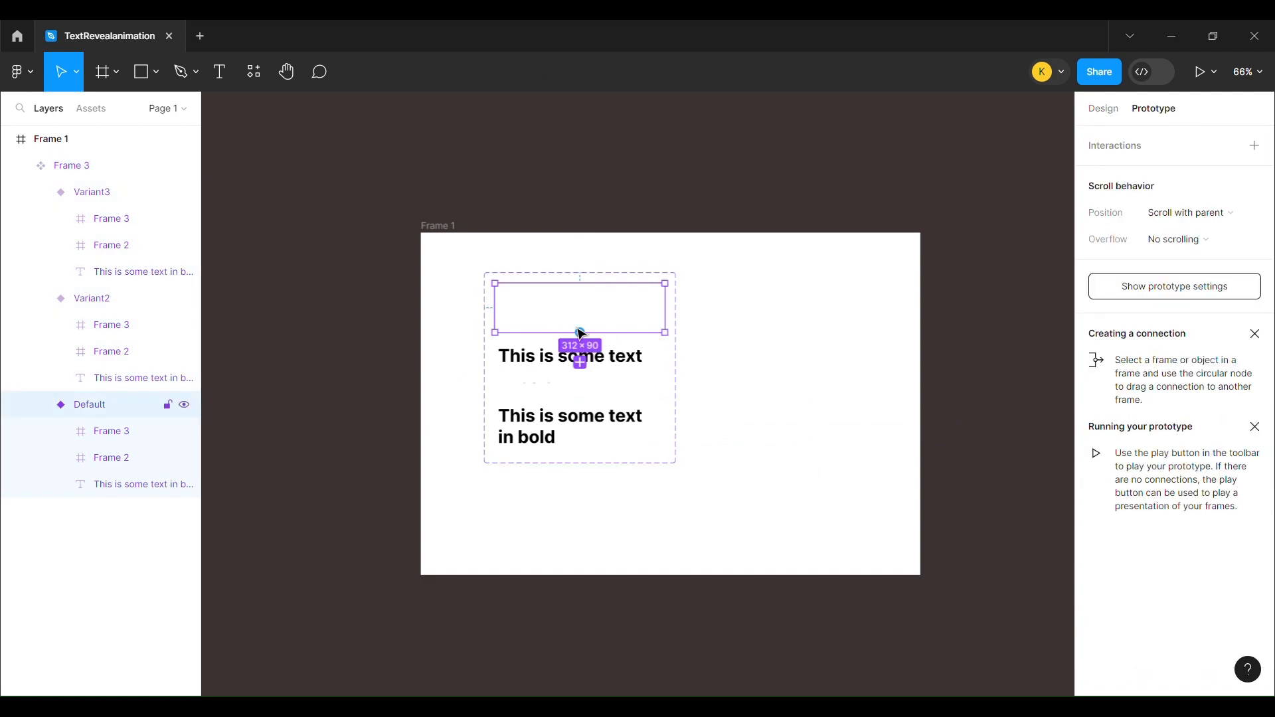
mouse_move(583, 332)
drag(585, 335, 569, 355)
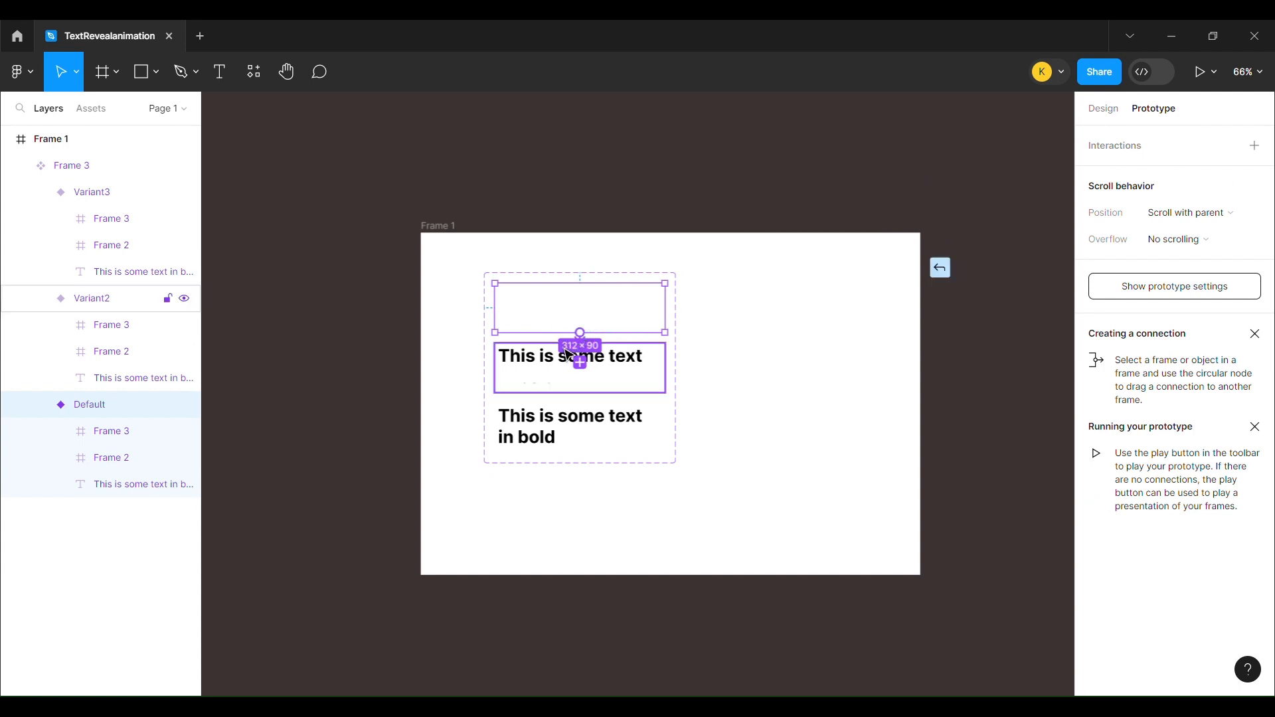
click(527, 386)
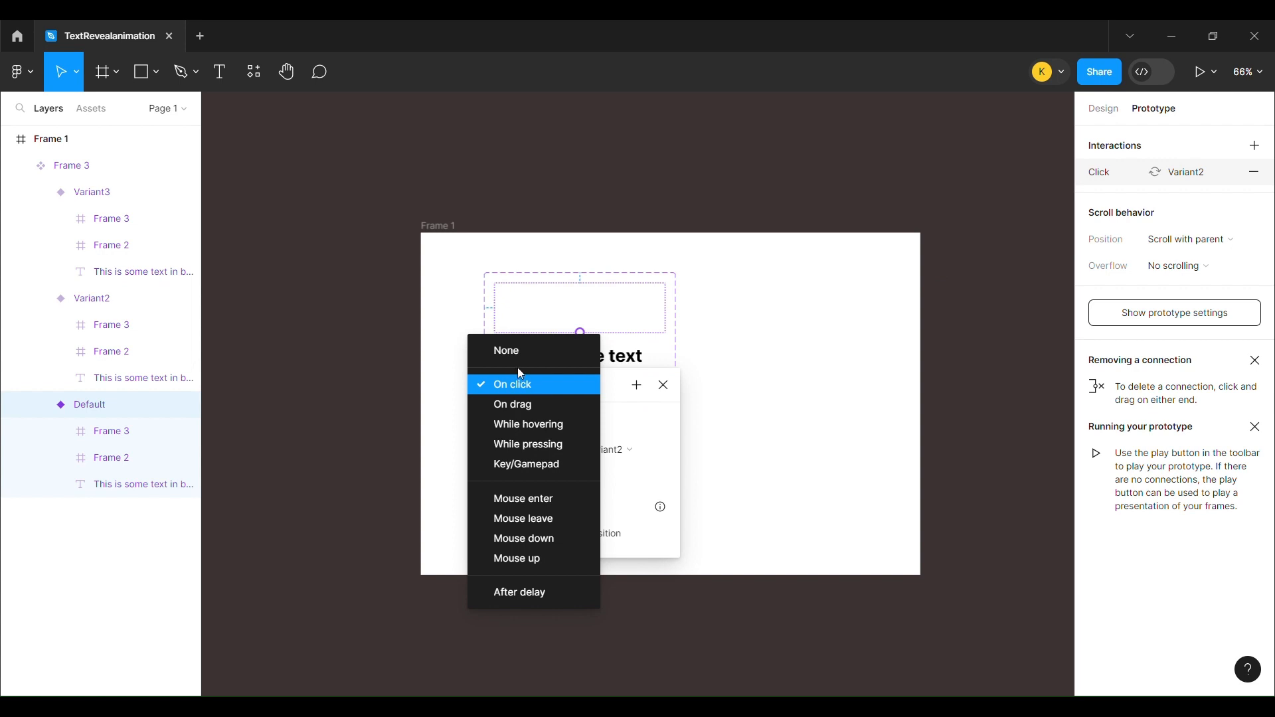
click(518, 593)
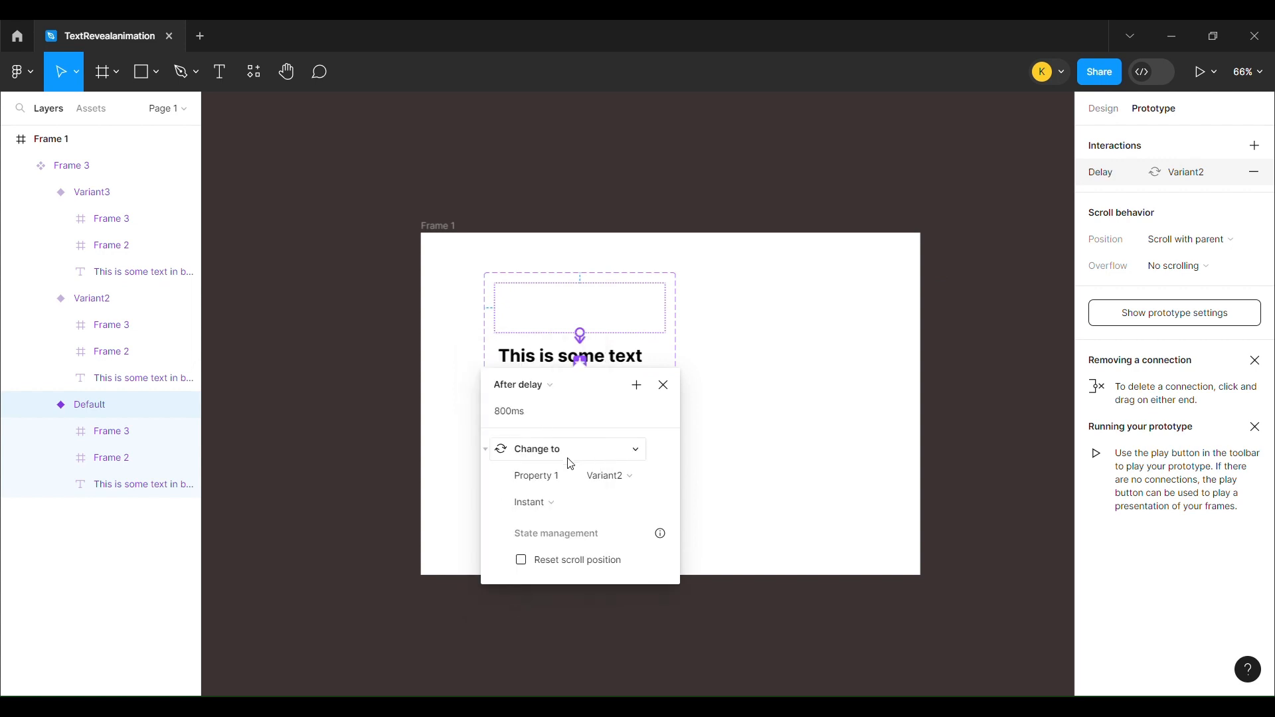
click(539, 502)
click(572, 547)
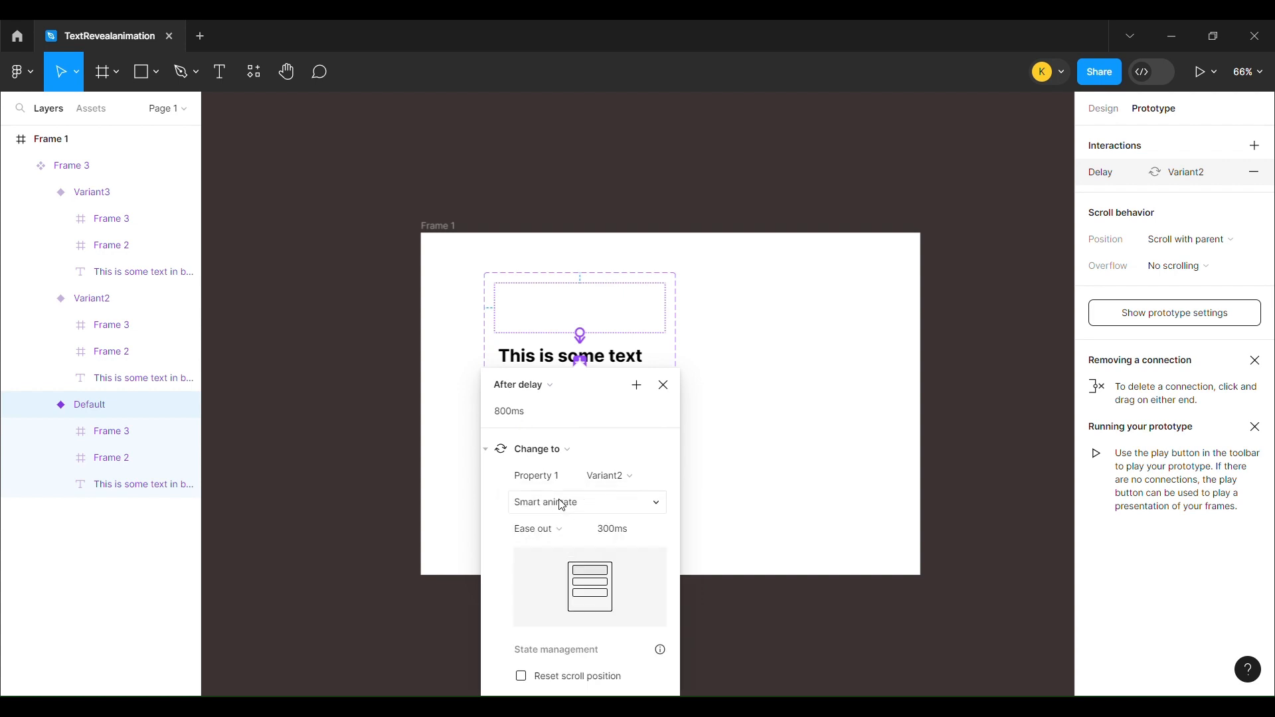
click(664, 385)
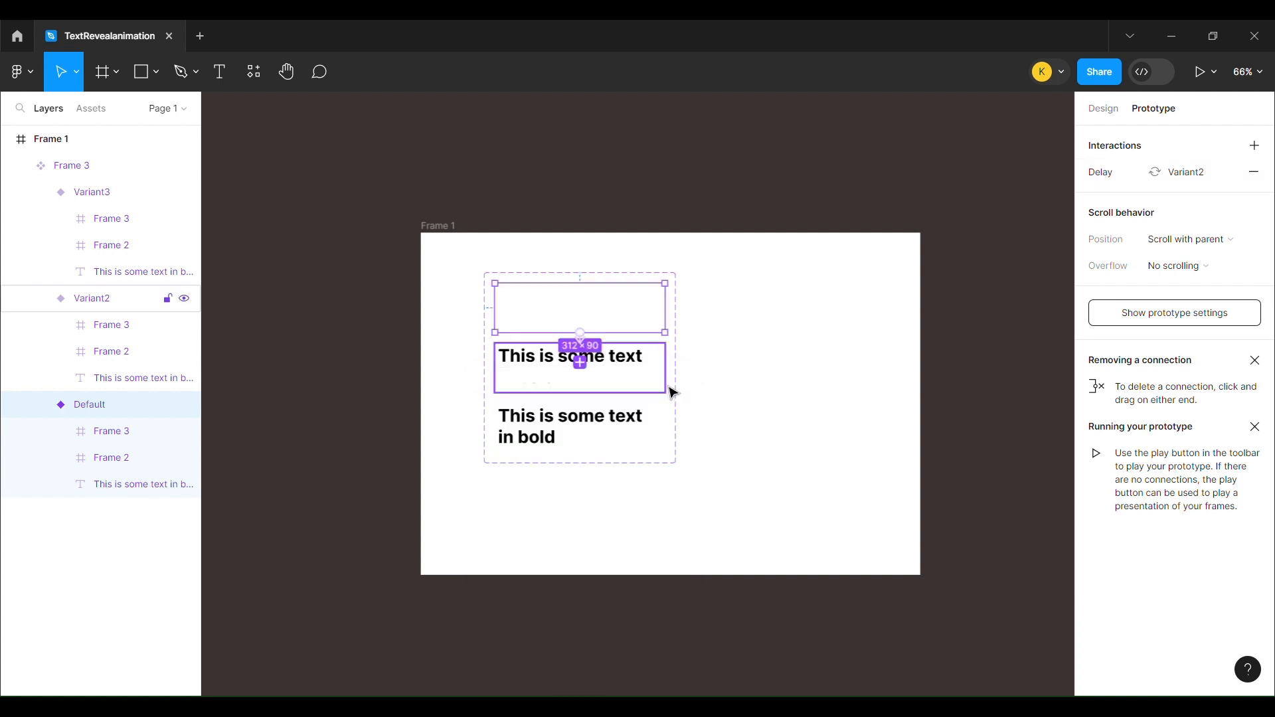
Connect Variant2 to Variant3 in the prototype with an After delay trigger of 1ms
click(612, 375)
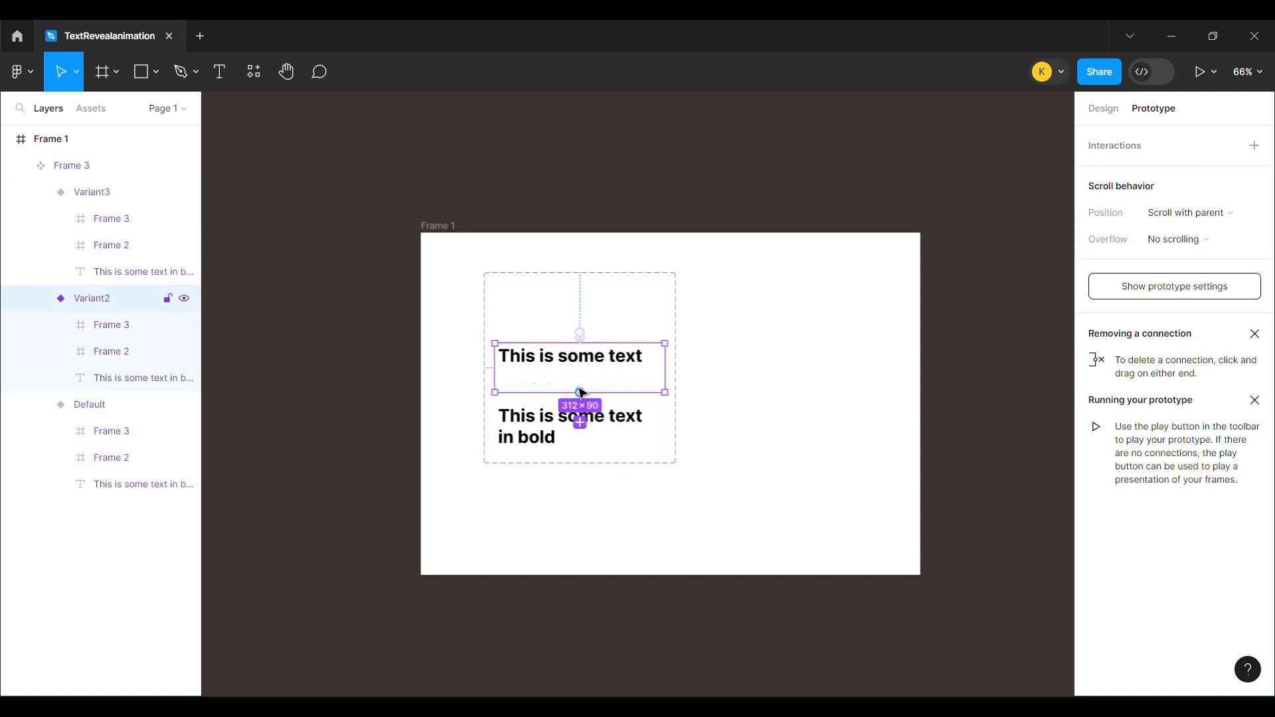
drag(582, 399, 572, 424)
click(541, 443)
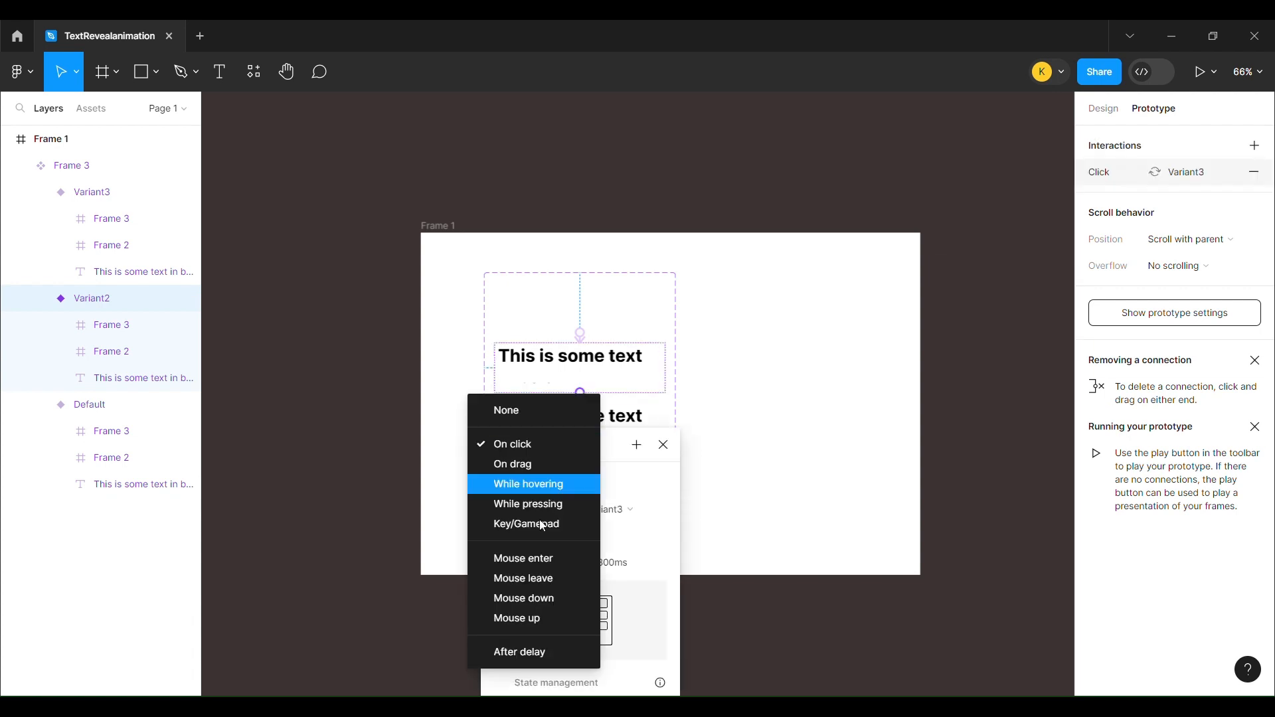
click(520, 652)
click(530, 477)
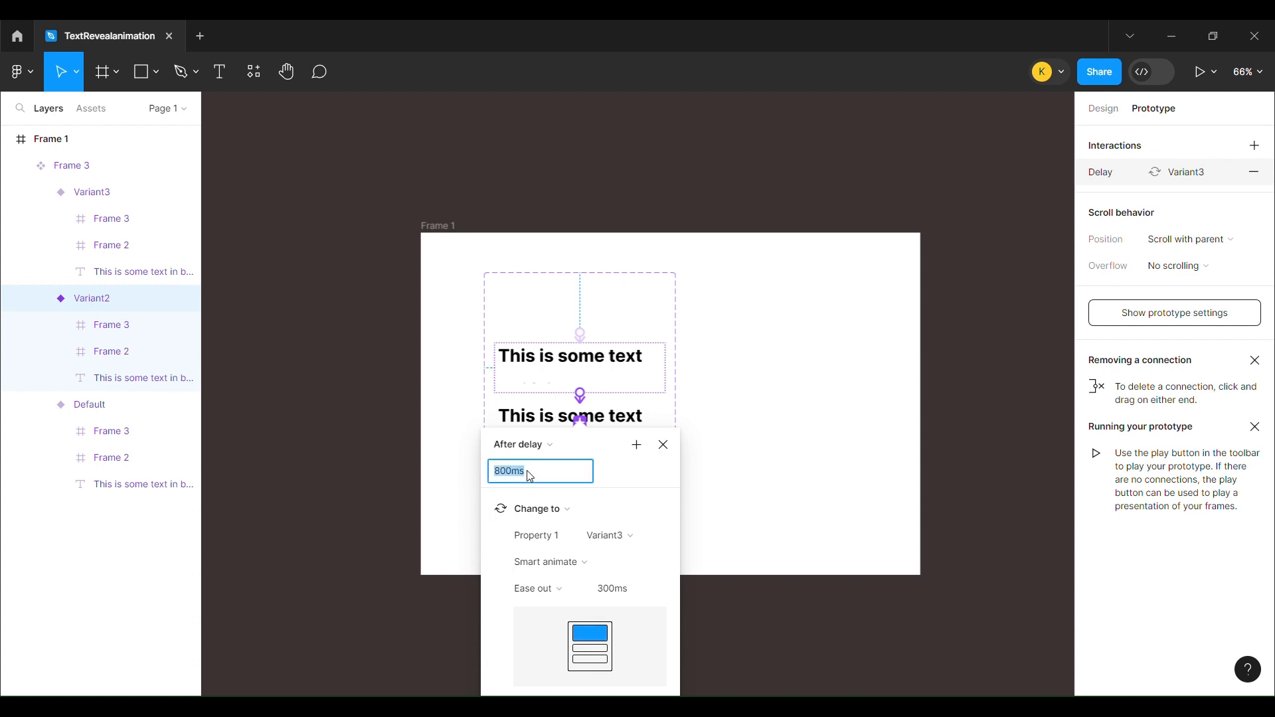
text(1ms)
key(Return)
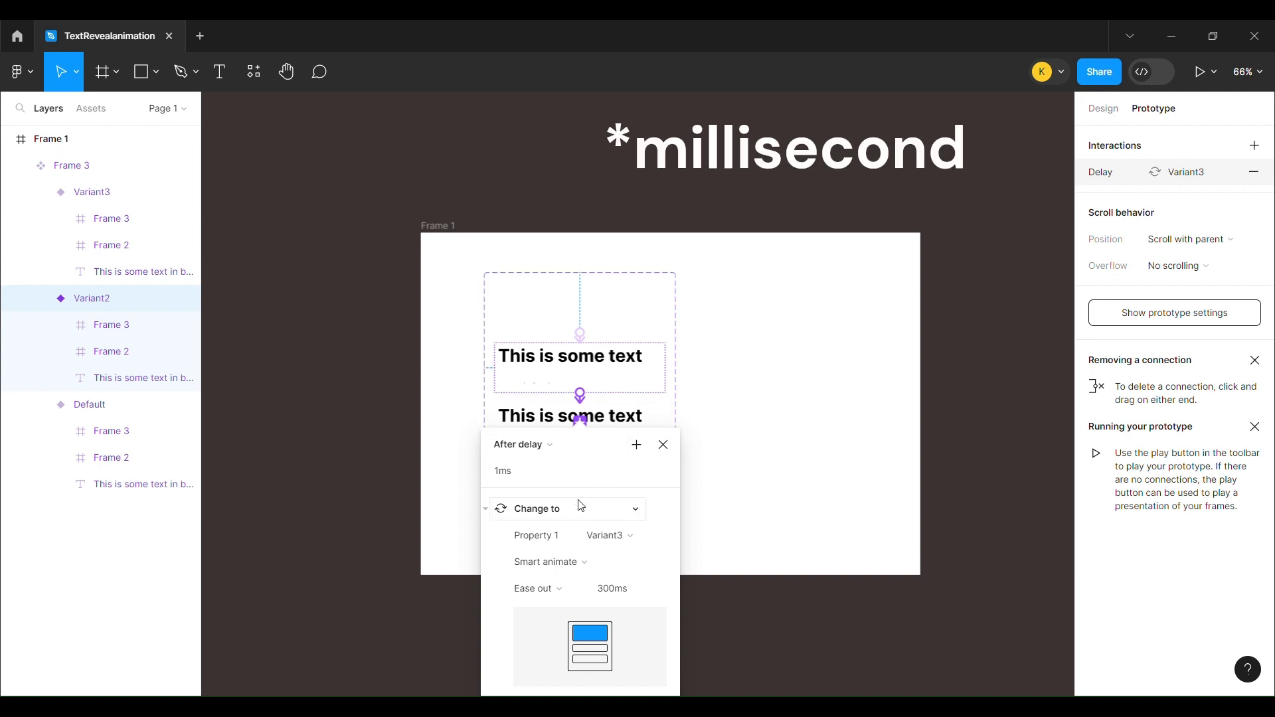
click(666, 447)
click(729, 213)
Draw a new frame of about 736 × 609 beside Frame 1 and place an instance of the Frame 3 component in it
scroll(730, 211, right, 6)
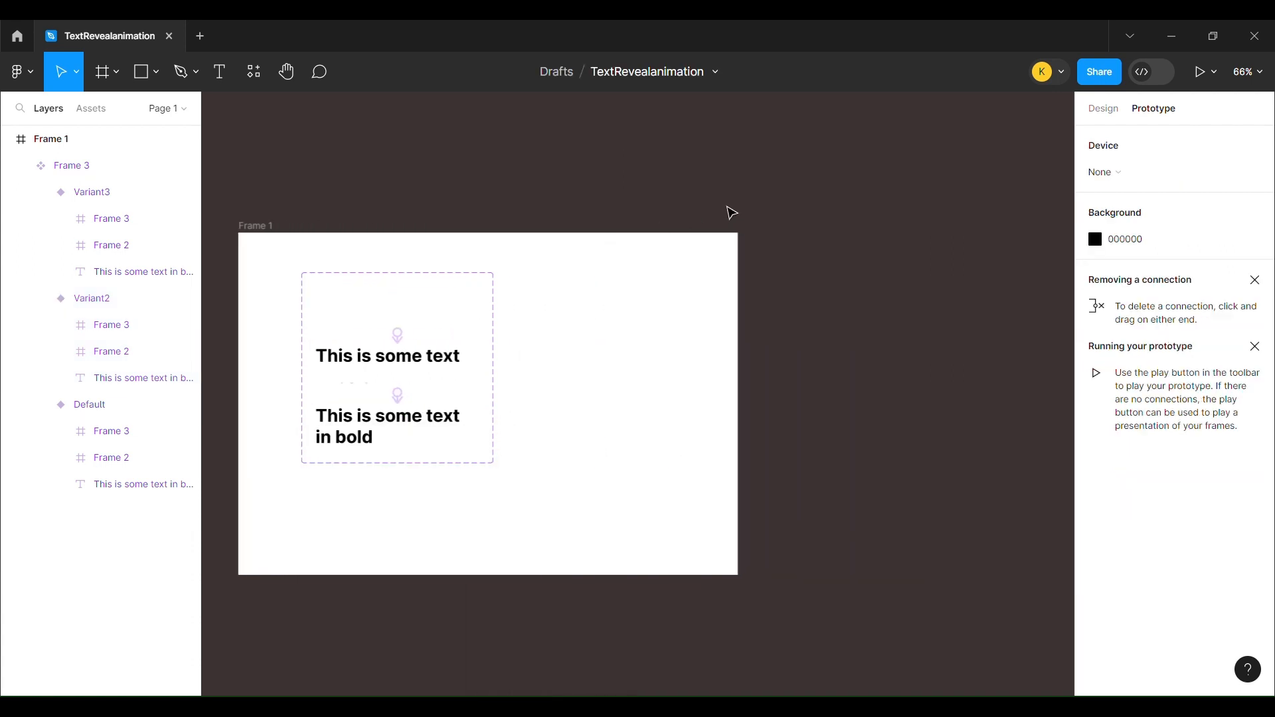
key(f)
drag(659, 232, 1060, 564)
click(92, 114)
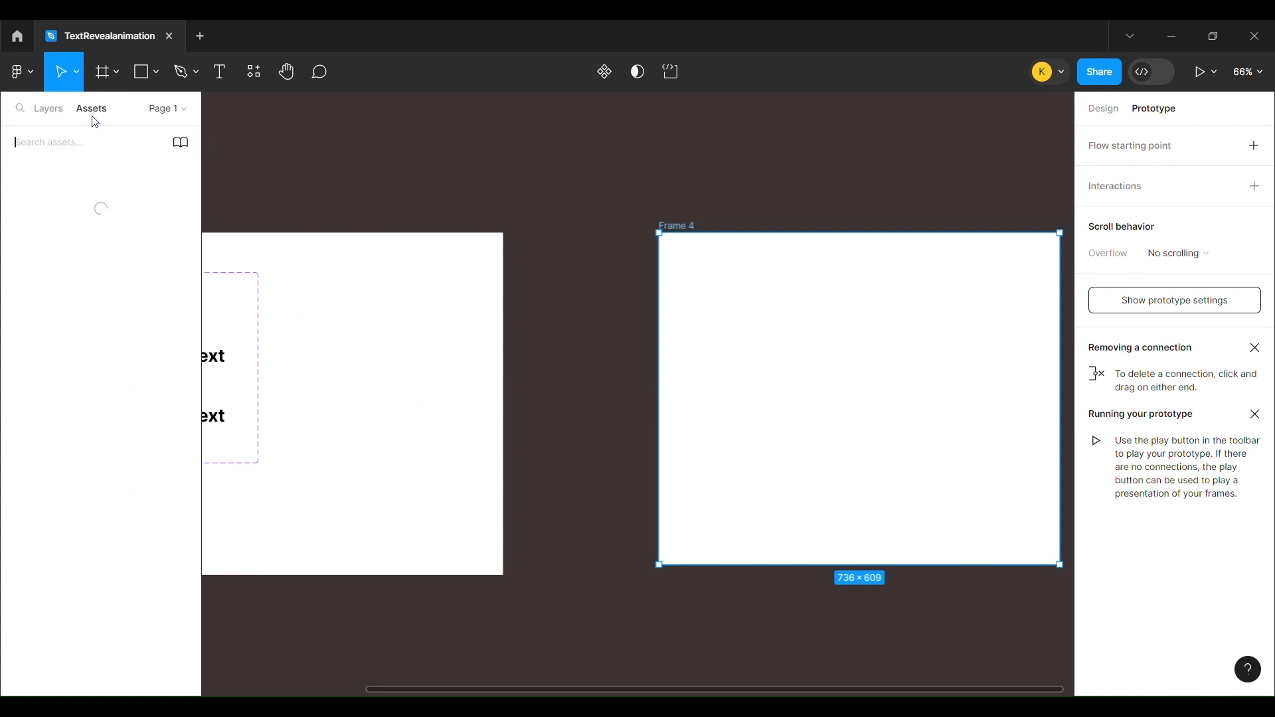
click(39, 234)
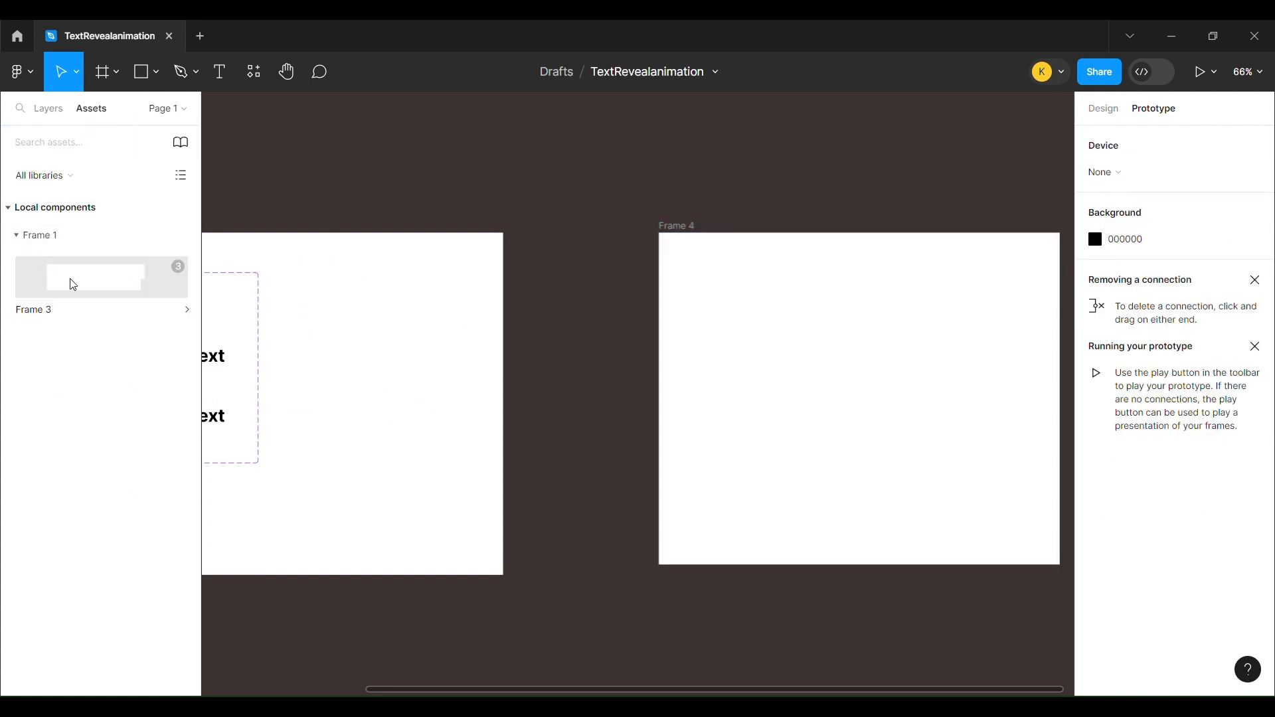
drag(73, 284, 743, 328)
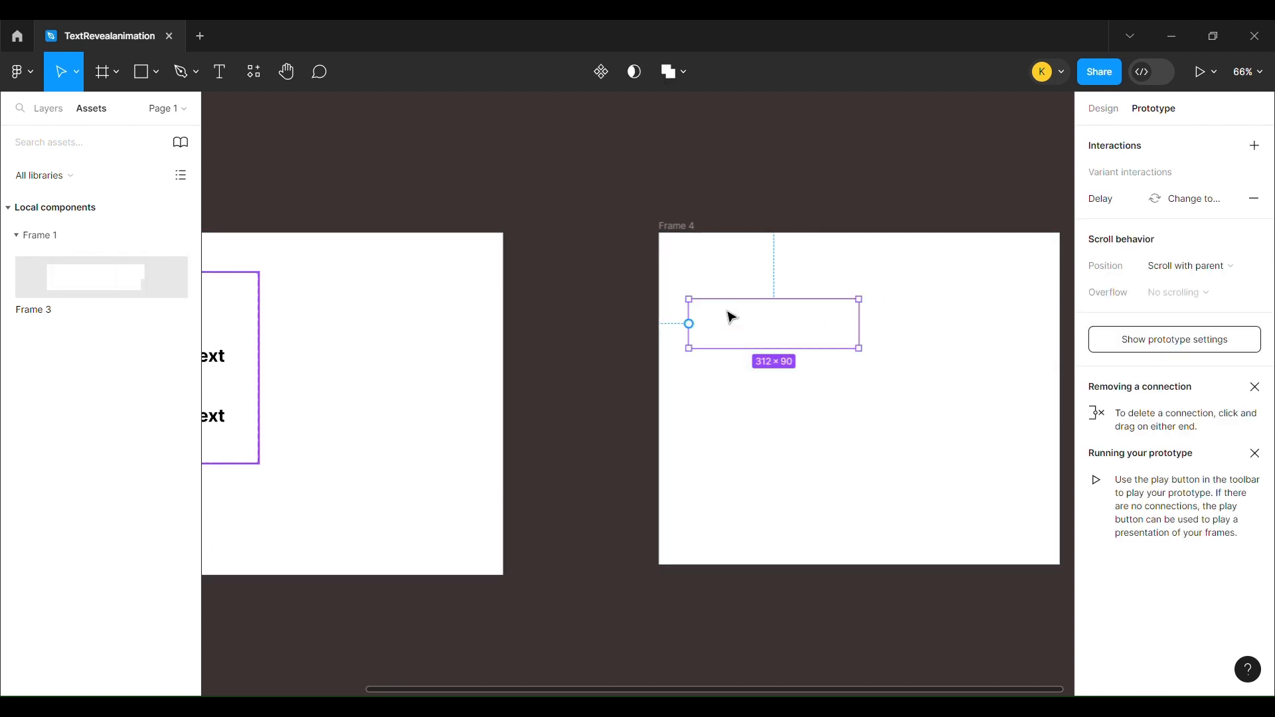
Make Frame 4 a flow starting point and replay the reveal animation in an enlarged preview
click(693, 229)
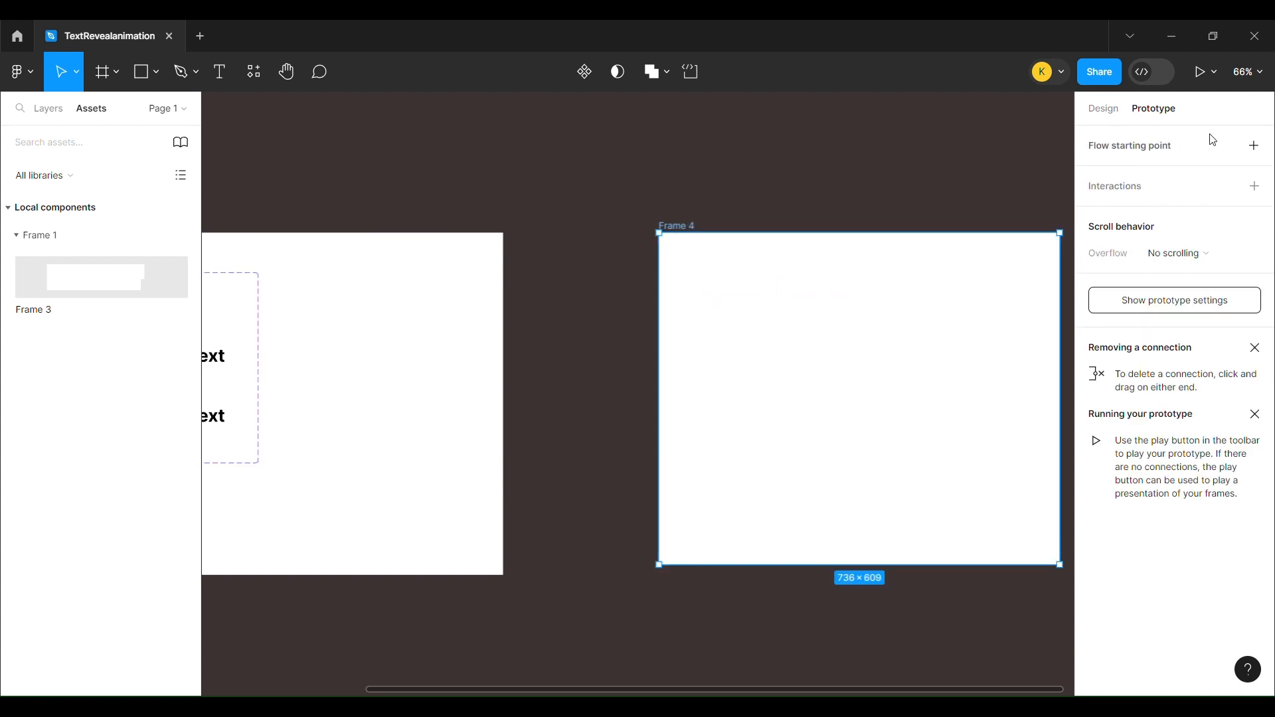
click(1254, 147)
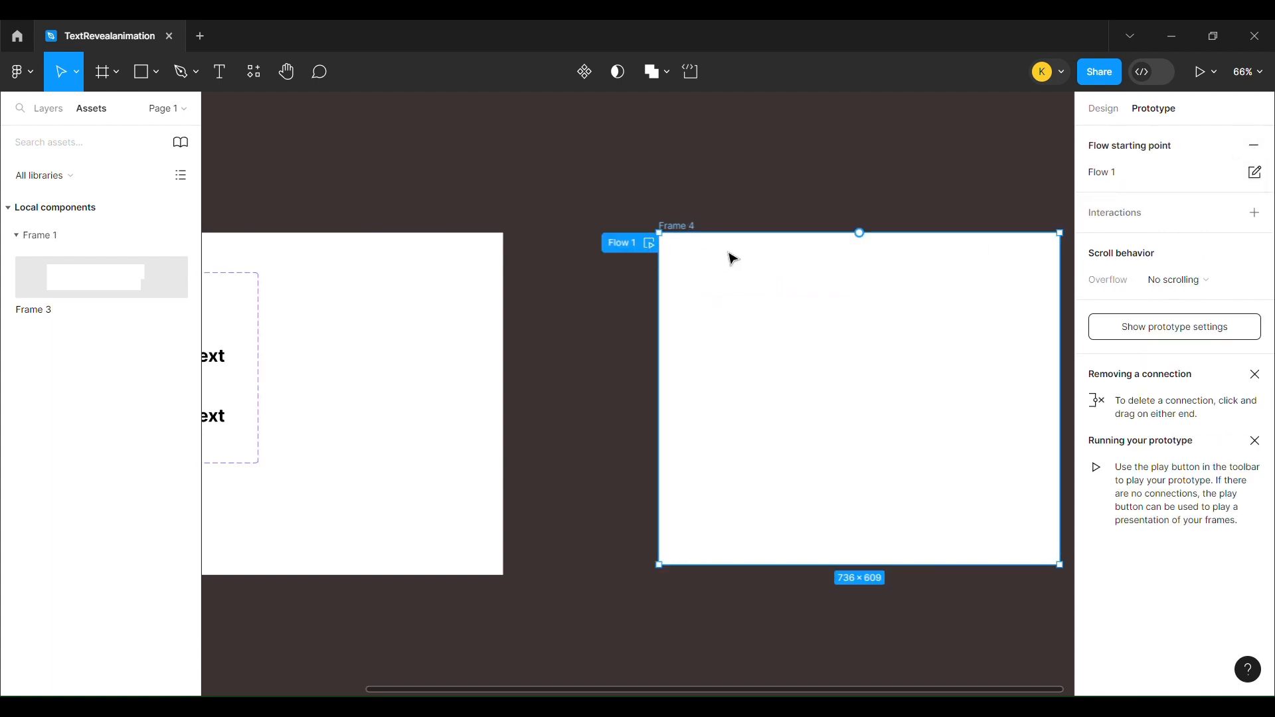
click(651, 245)
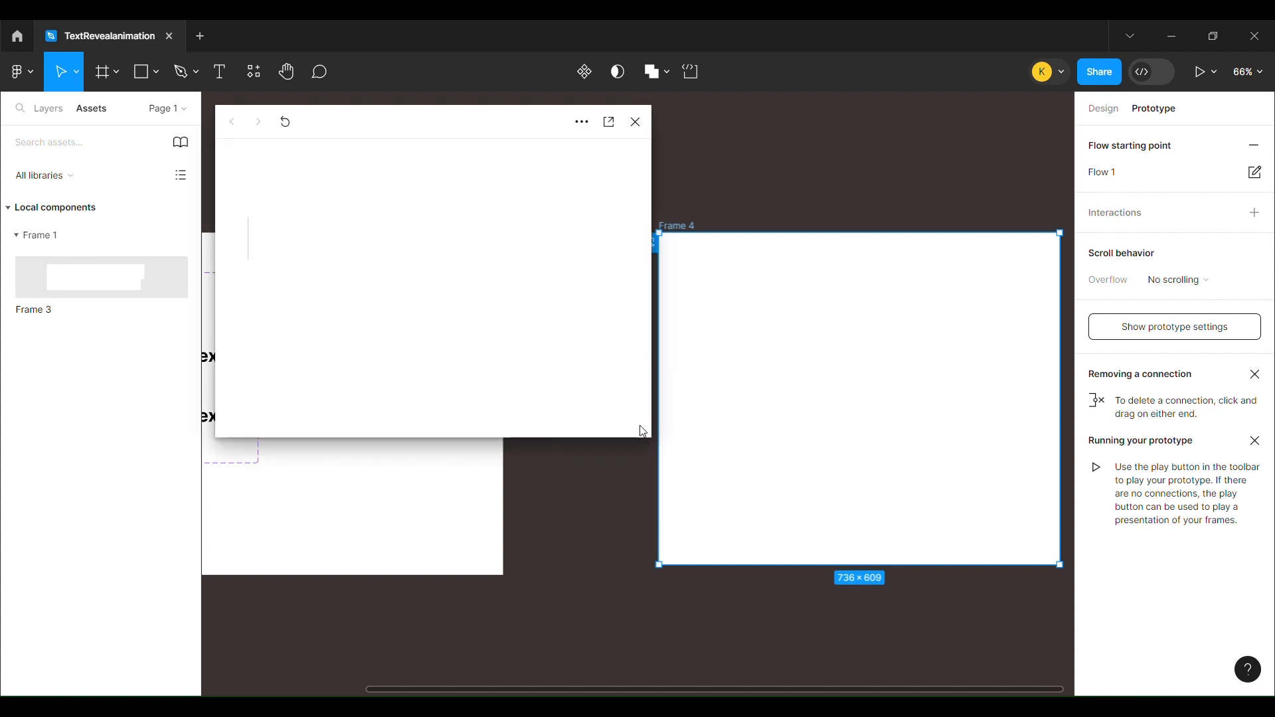
drag(657, 442, 916, 545)
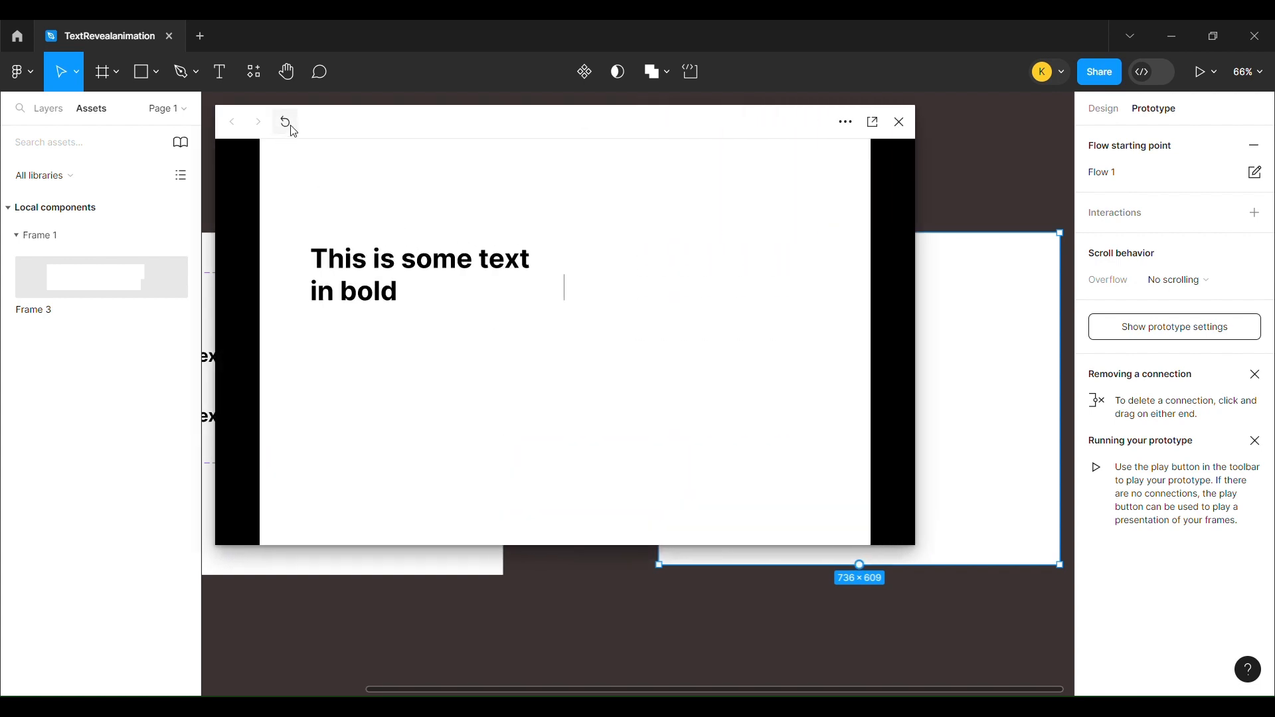
click(286, 122)
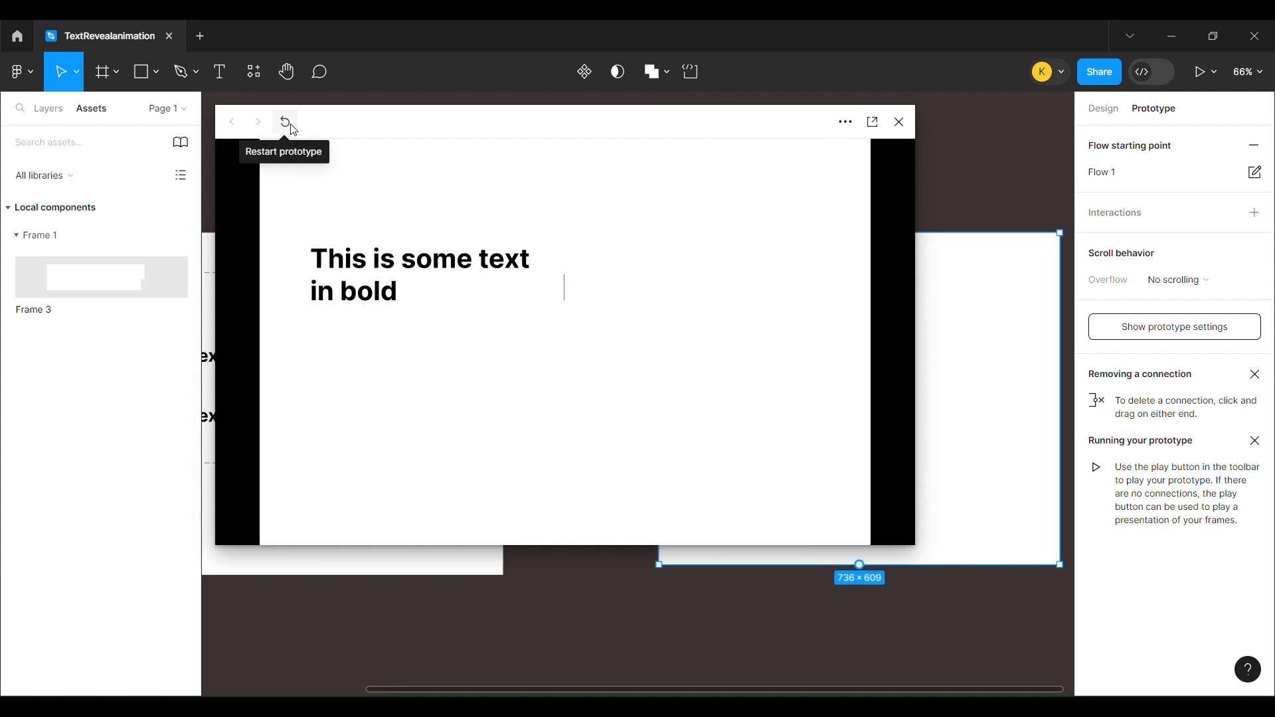
click(287, 123)
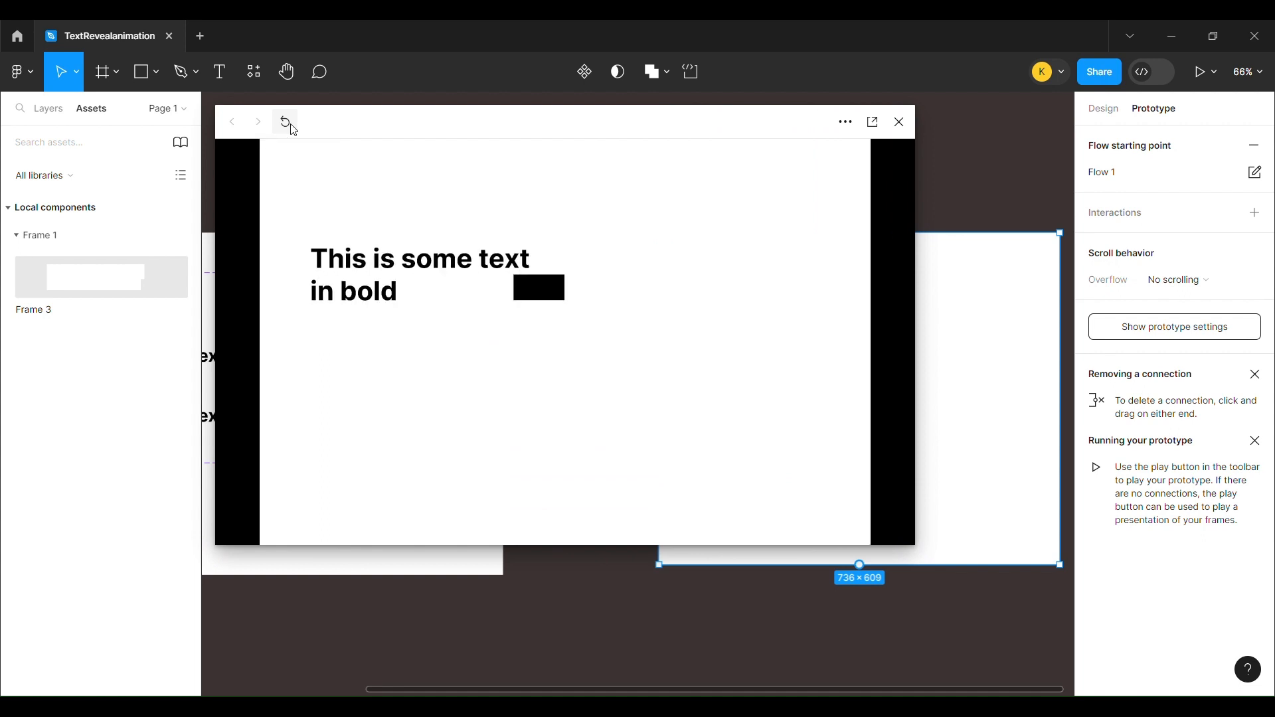
click(292, 129)
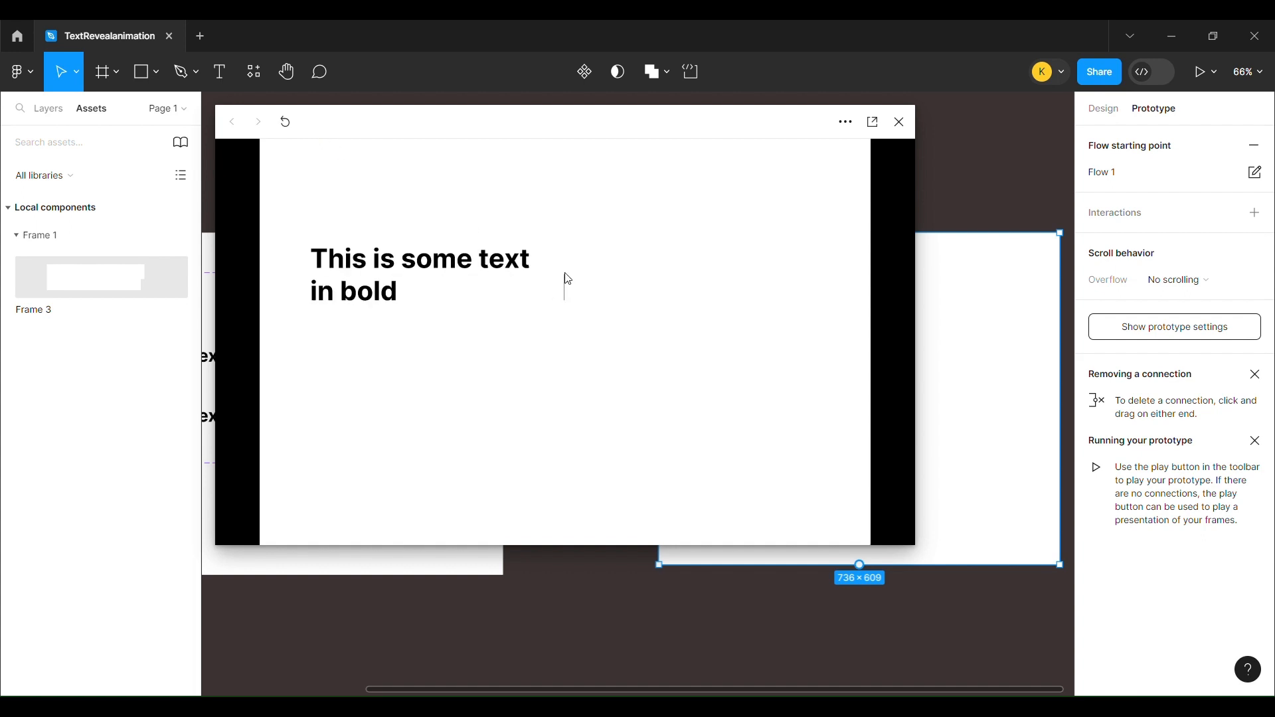
click(898, 125)
In Variant3, nudge the lower bar frame farther right, beyond the component's edge
scroll(401, 205, left, 5)
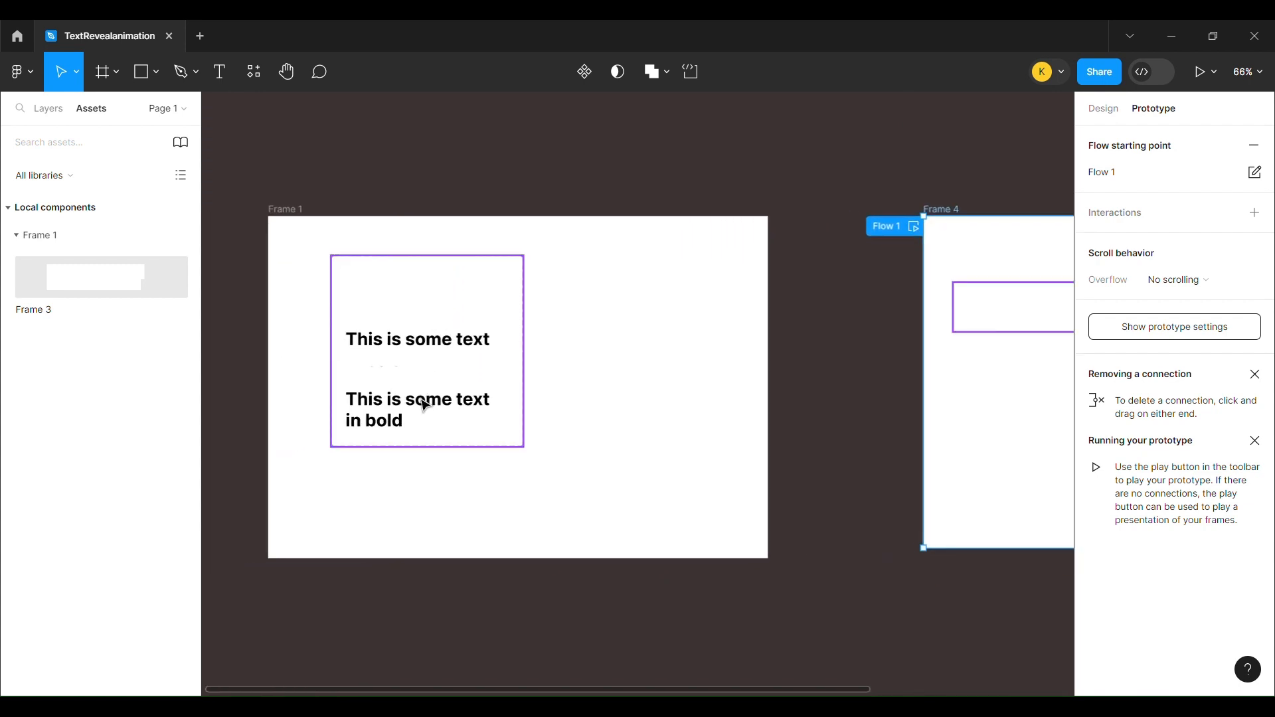
double_click(426, 406)
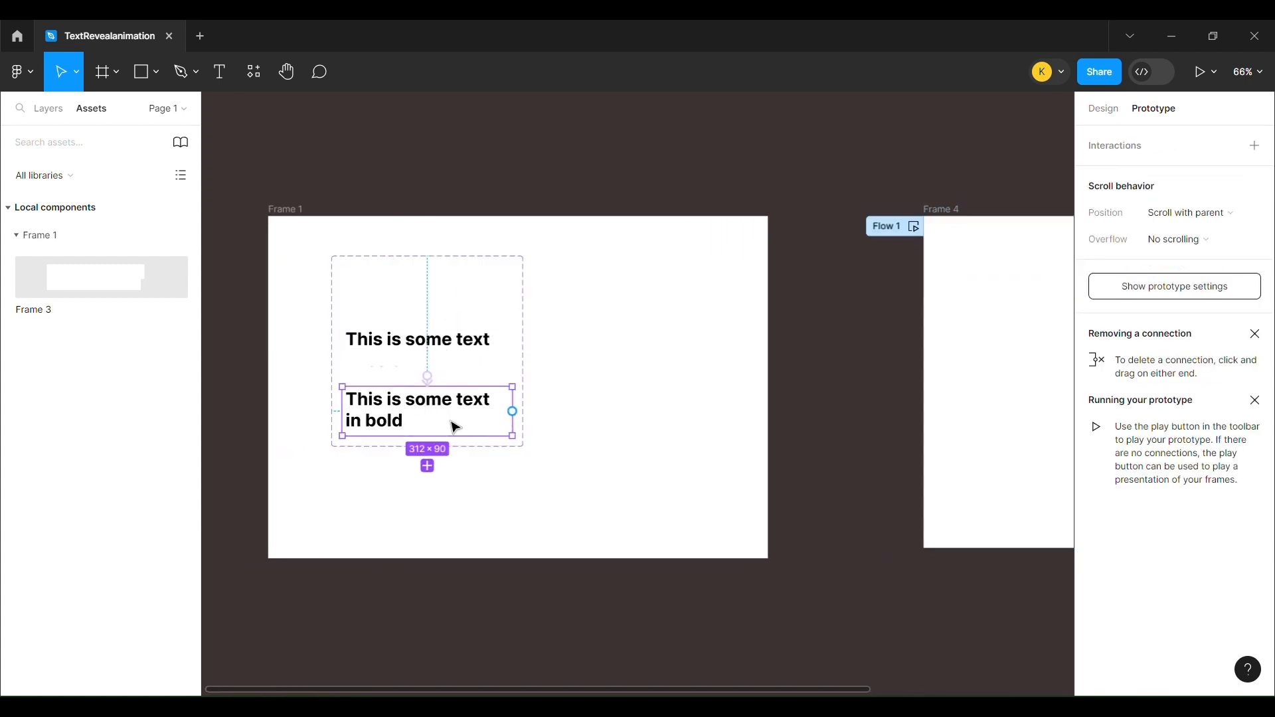
click(418, 410)
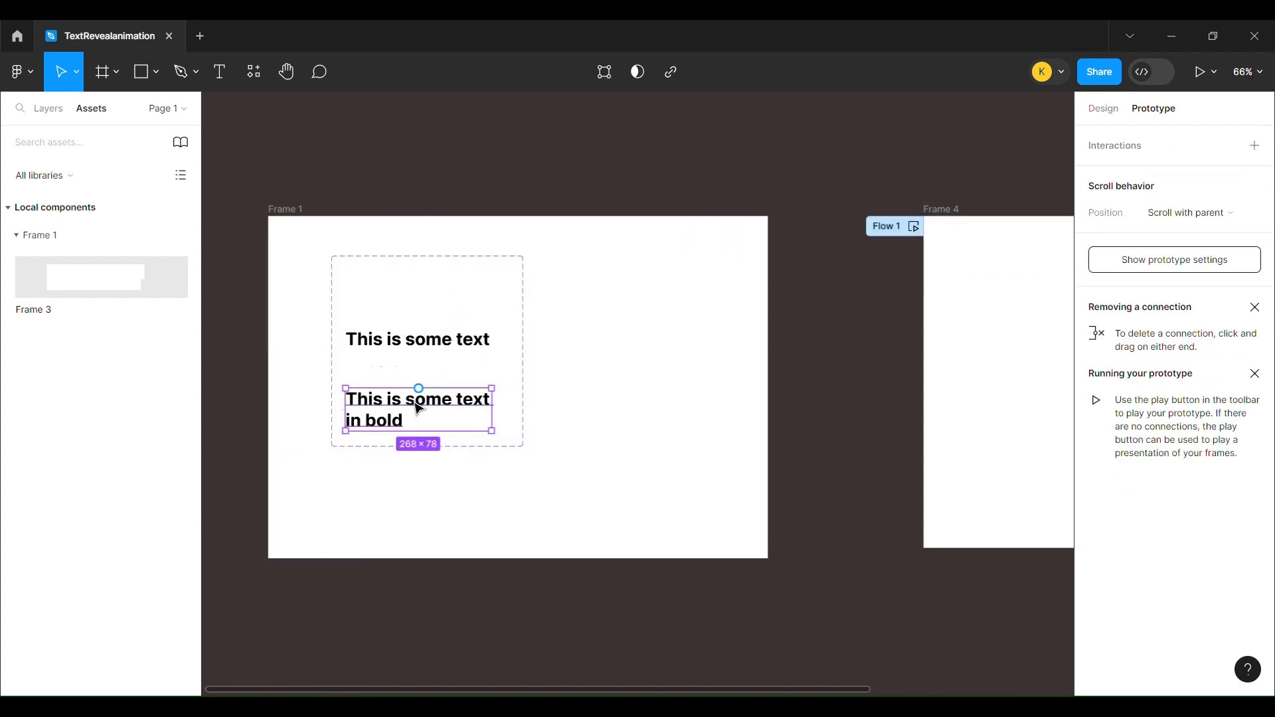
click(466, 421)
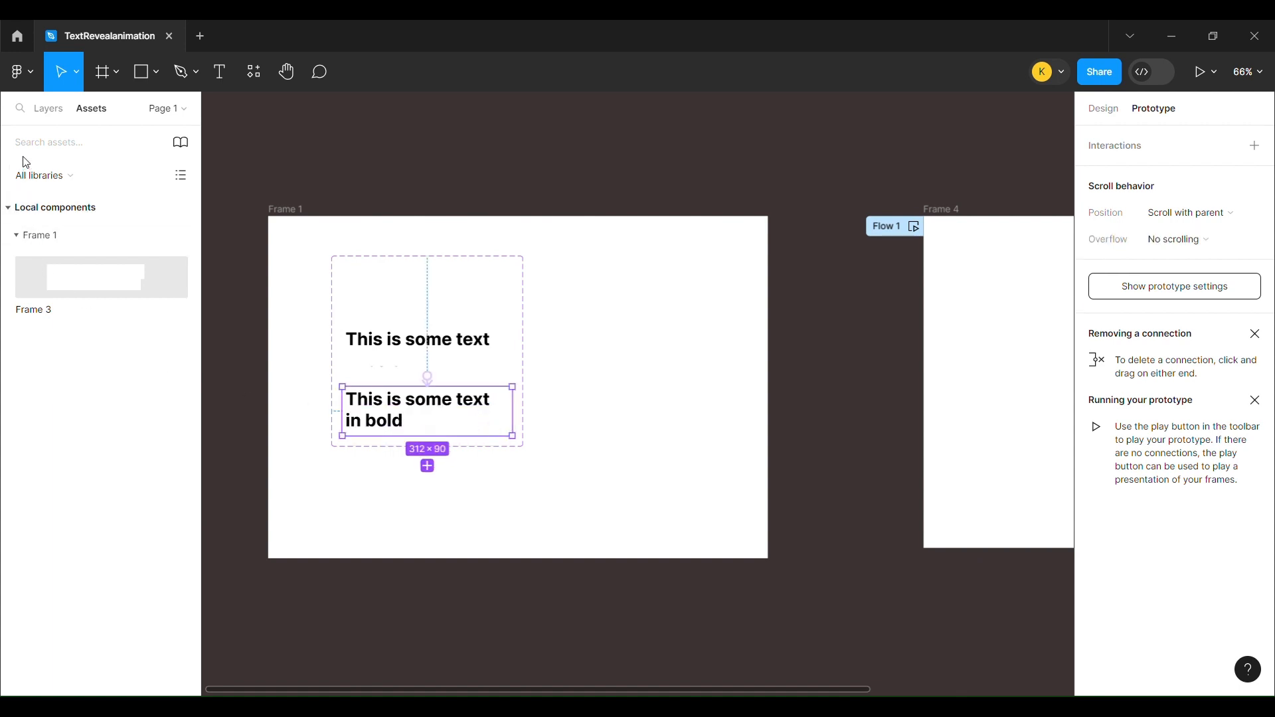
click(47, 111)
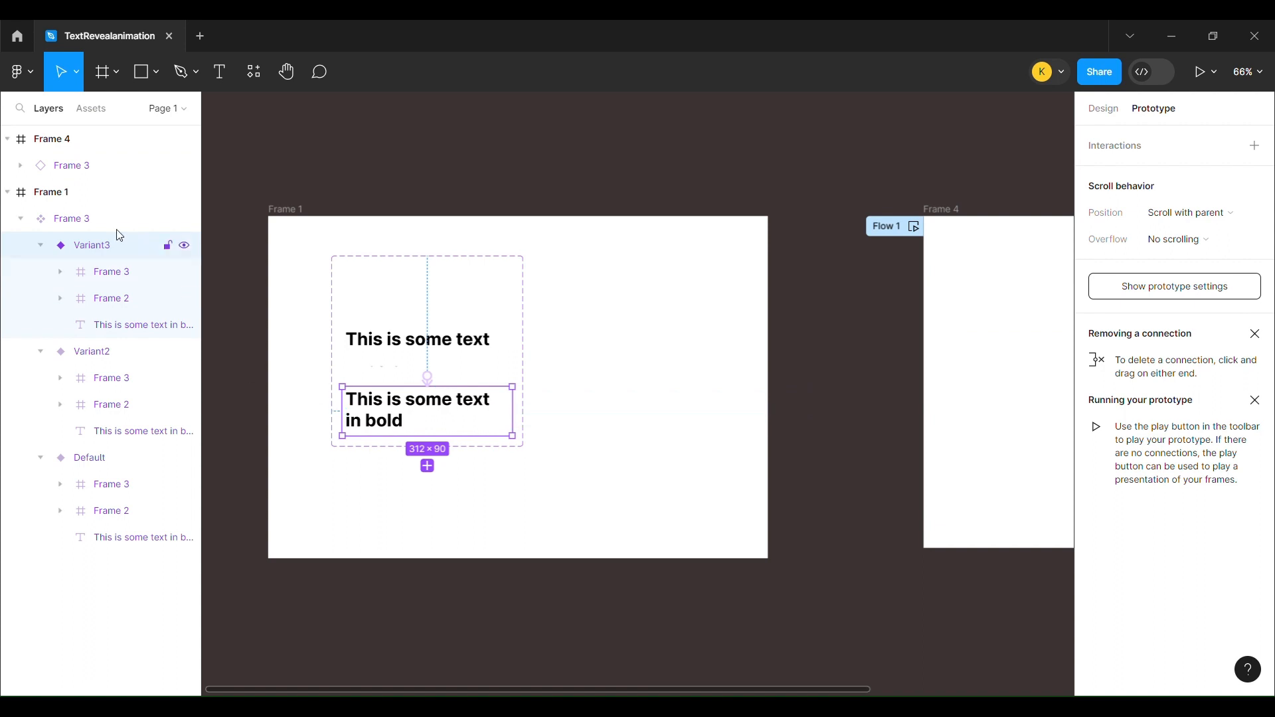
click(90, 283)
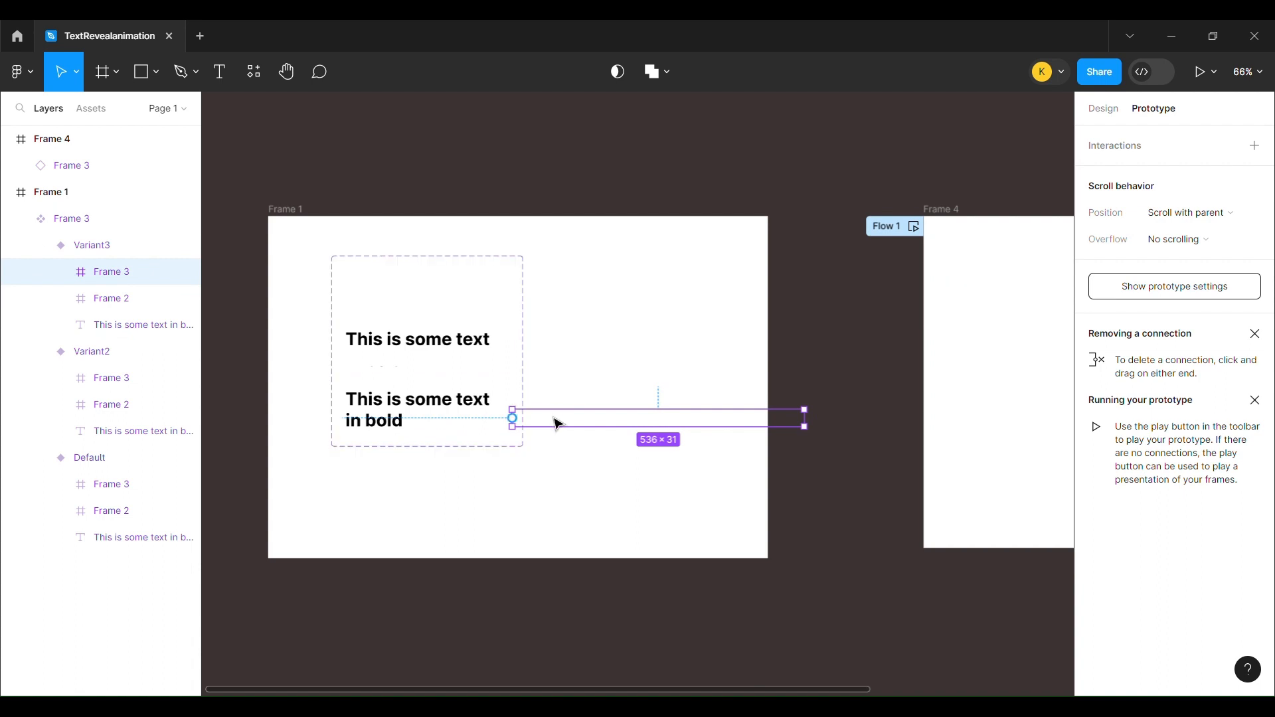
key(Right)
key(Right)
key(Right)
key(Right)
key(Right)
key(Right)
key(Right)
key(Right)
key(Right)
key(Right)
key(Right)
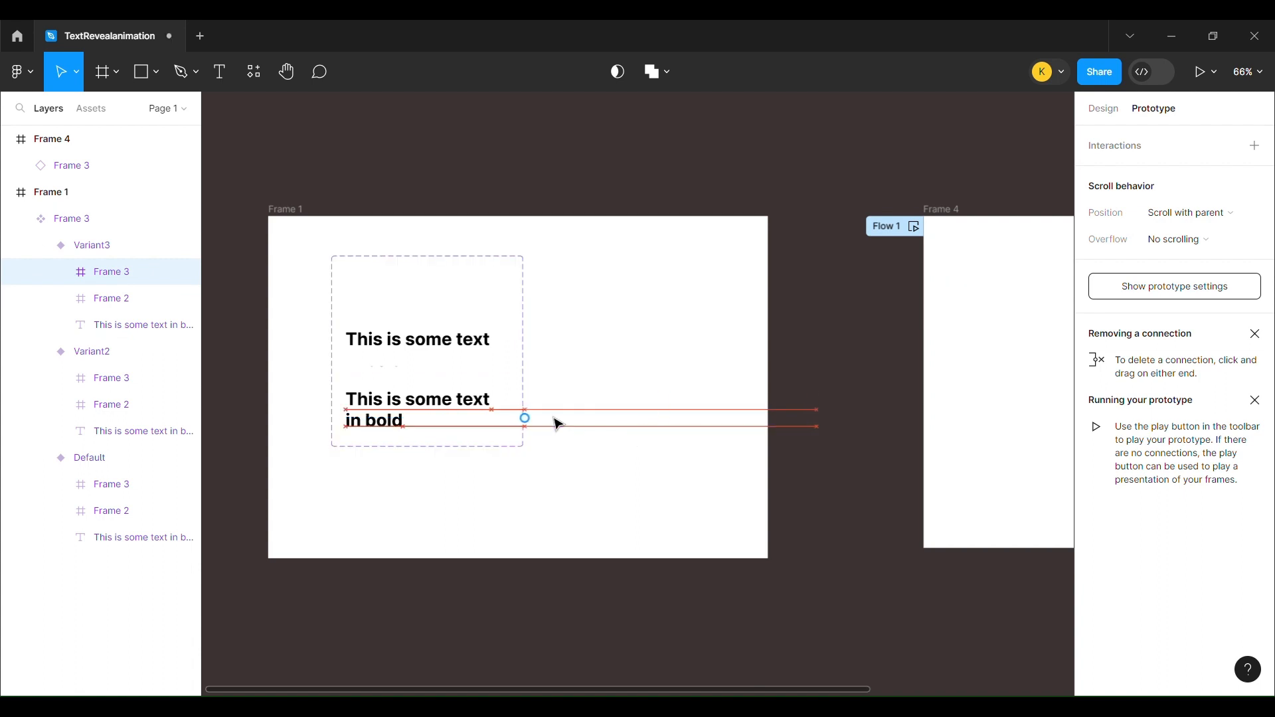
click(624, 358)
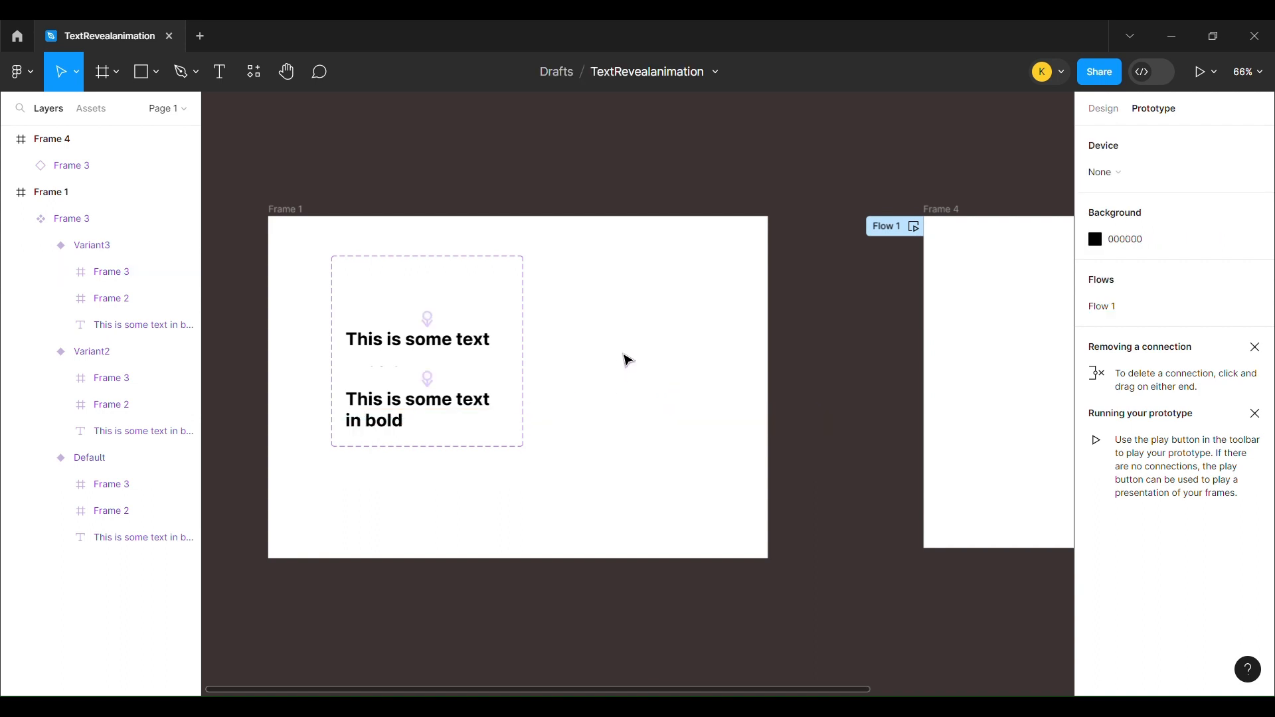
Preview Flow 1 again and replay it to check the bar movement at the end of the second text line
click(915, 227)
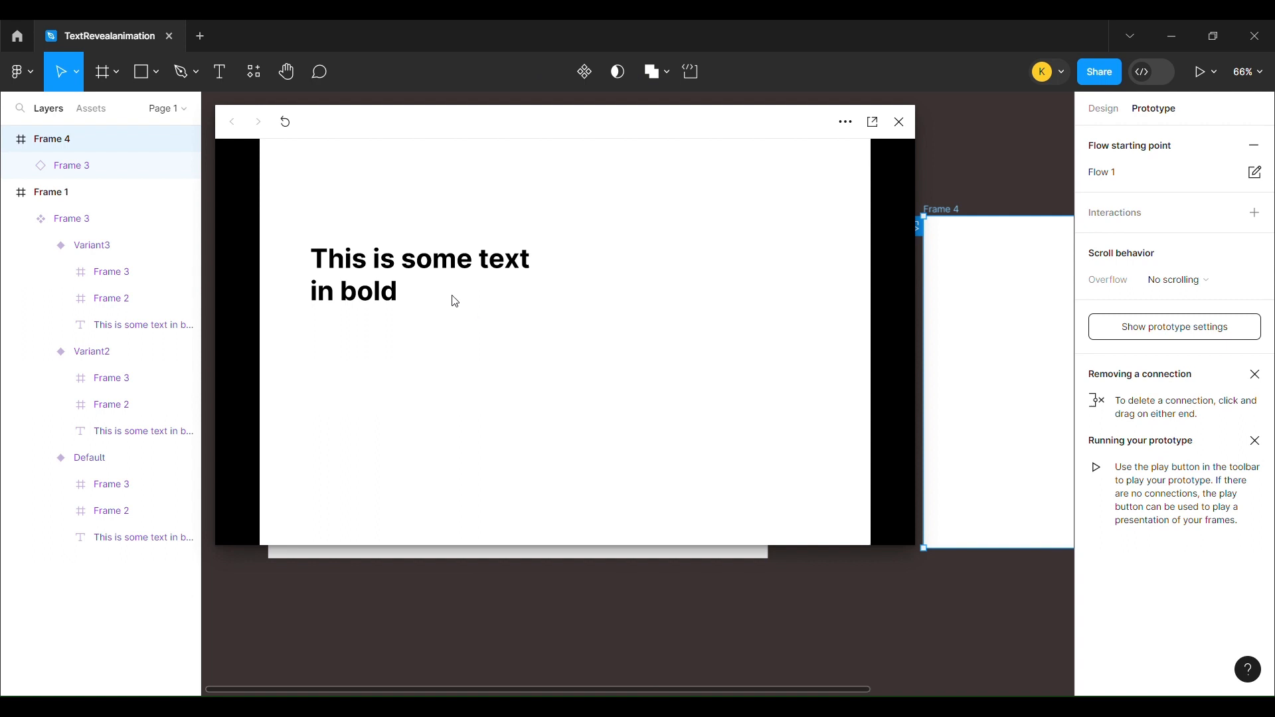
click(286, 123)
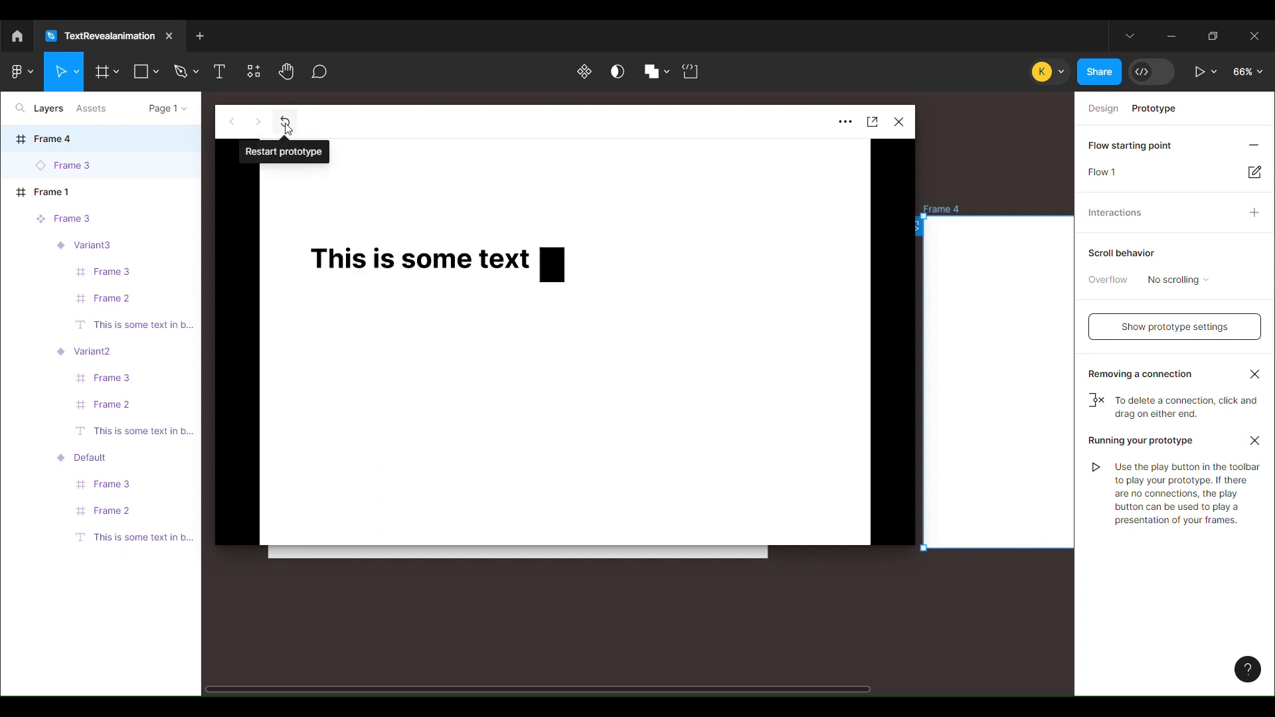
click(288, 130)
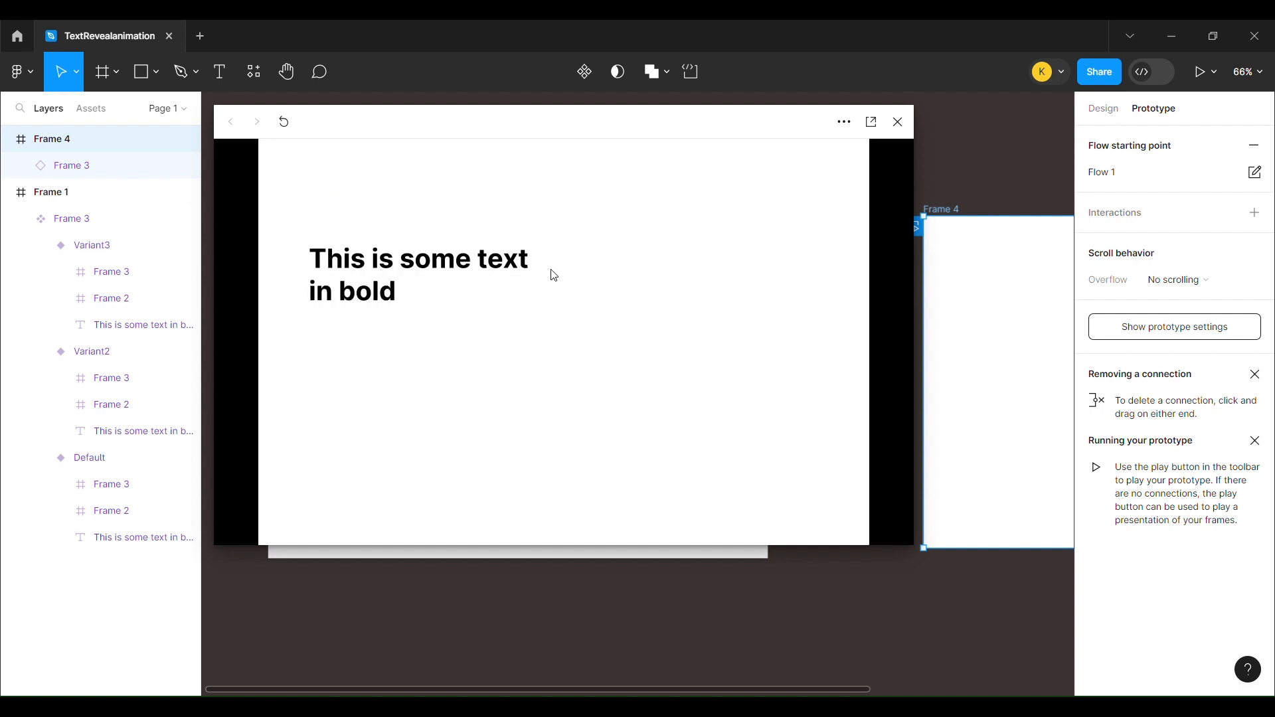
click(898, 122)
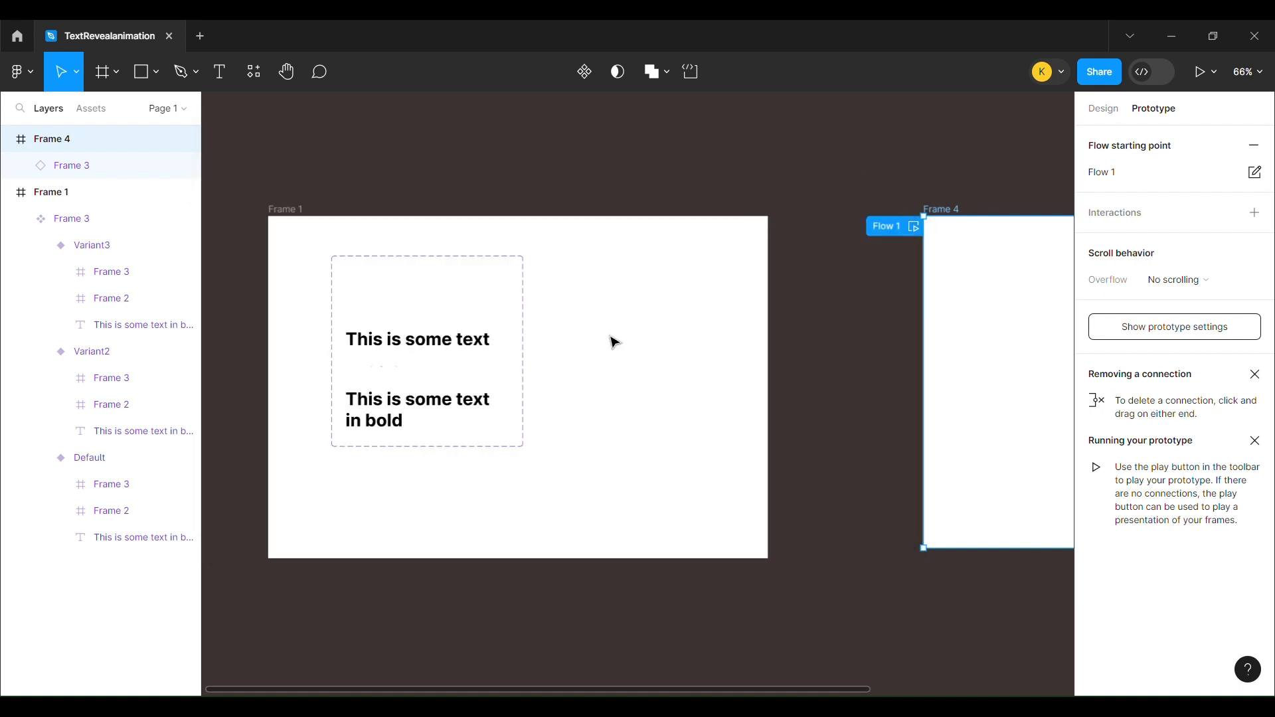
Review the settings of the After delay interaction from Default to Variant2
click(428, 339)
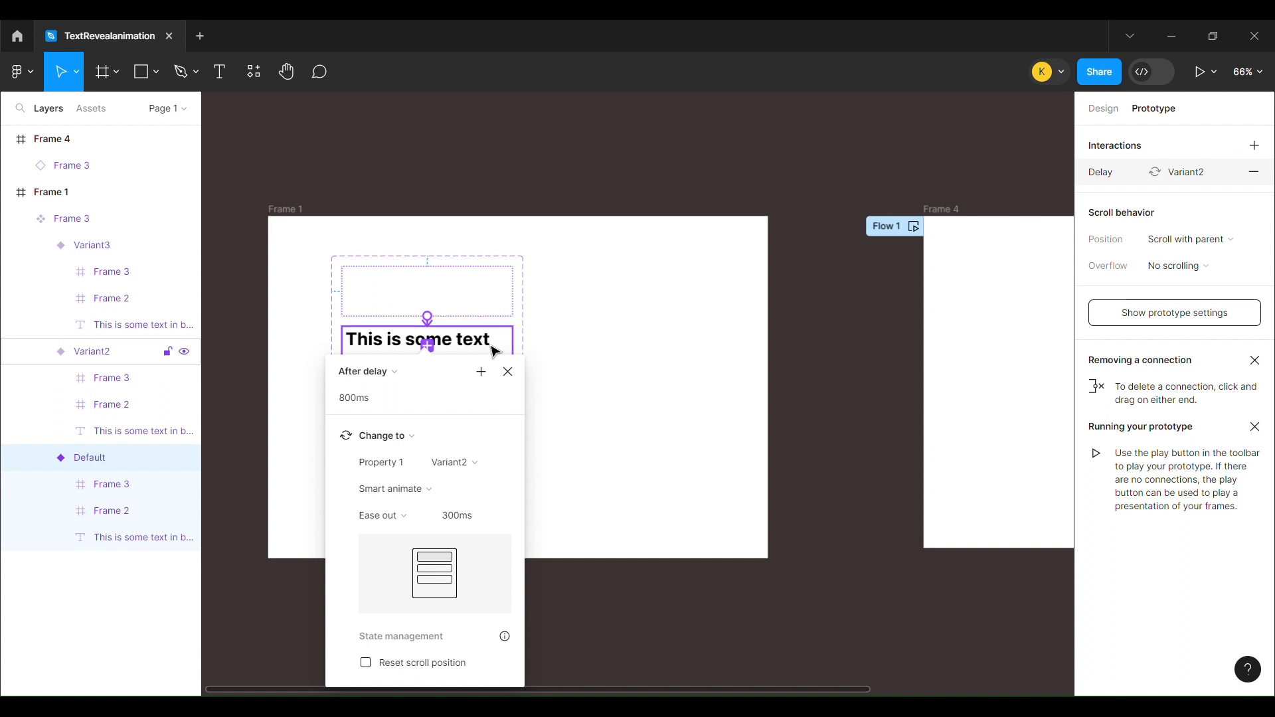
click(492, 350)
click(538, 195)
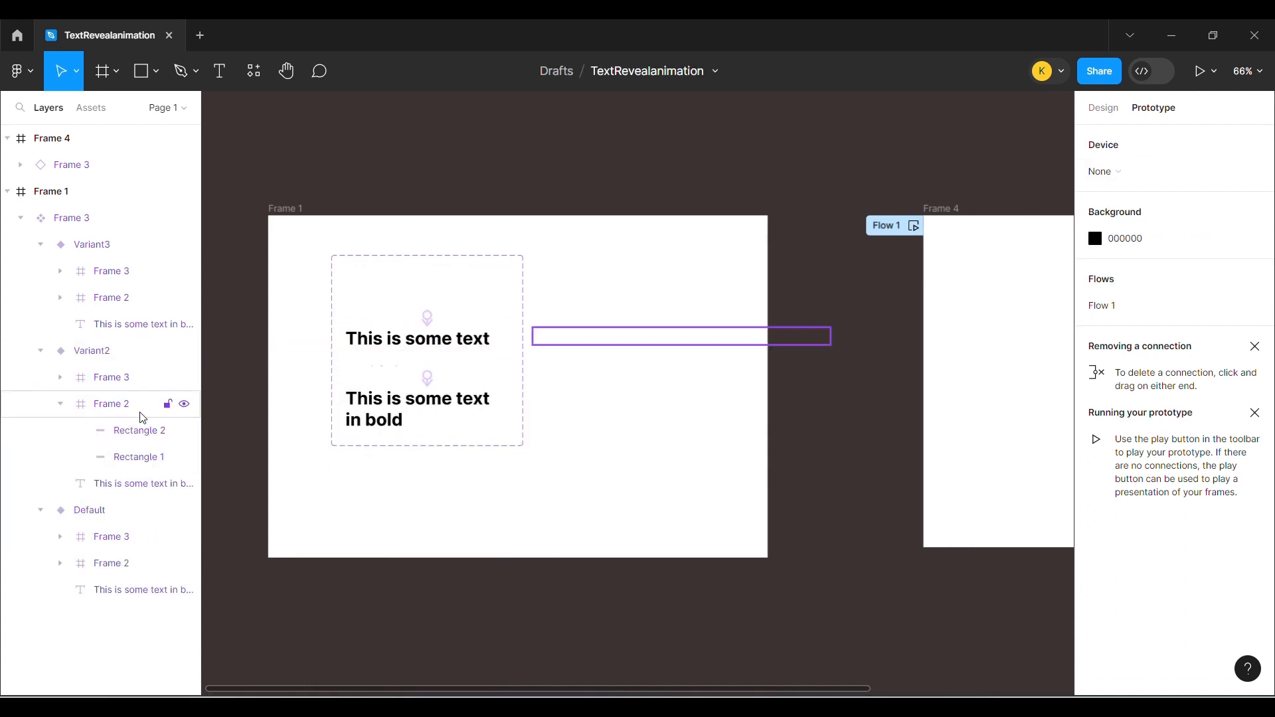
Increase the height of Variant2's upper bar frame to 42 and nudge it slightly upward to align with the text
click(123, 412)
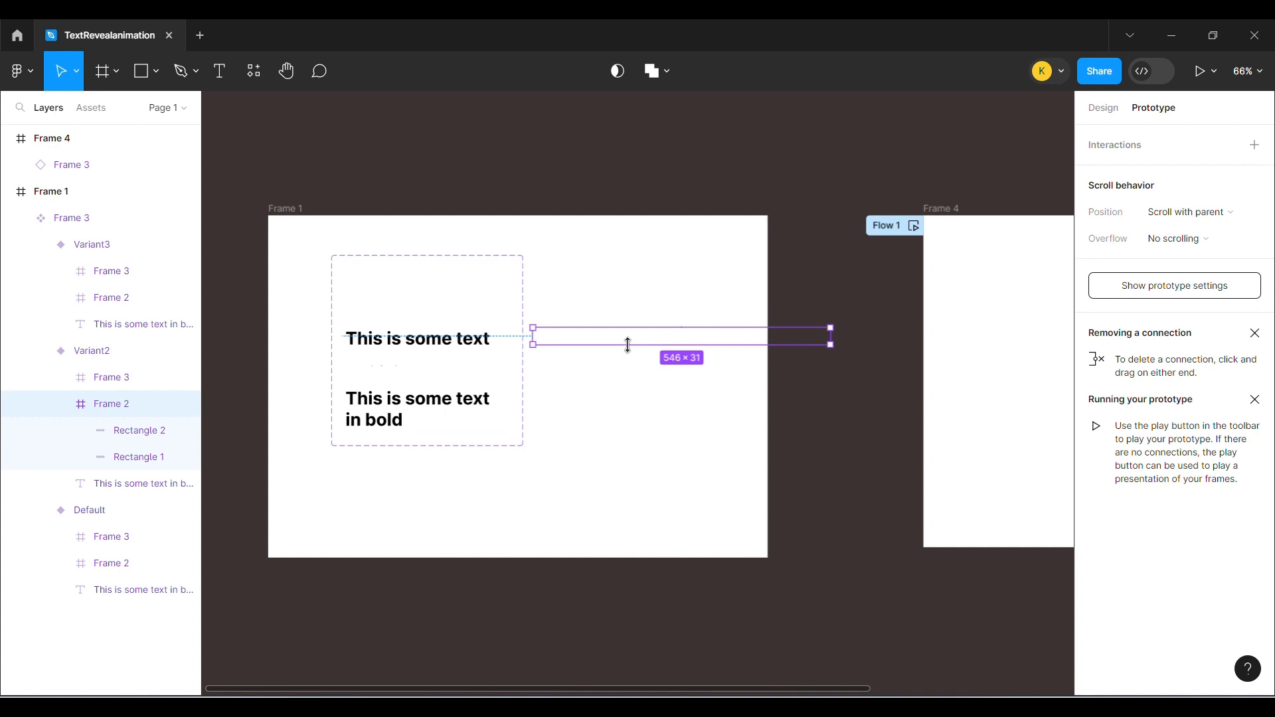
drag(627, 345, 628, 351)
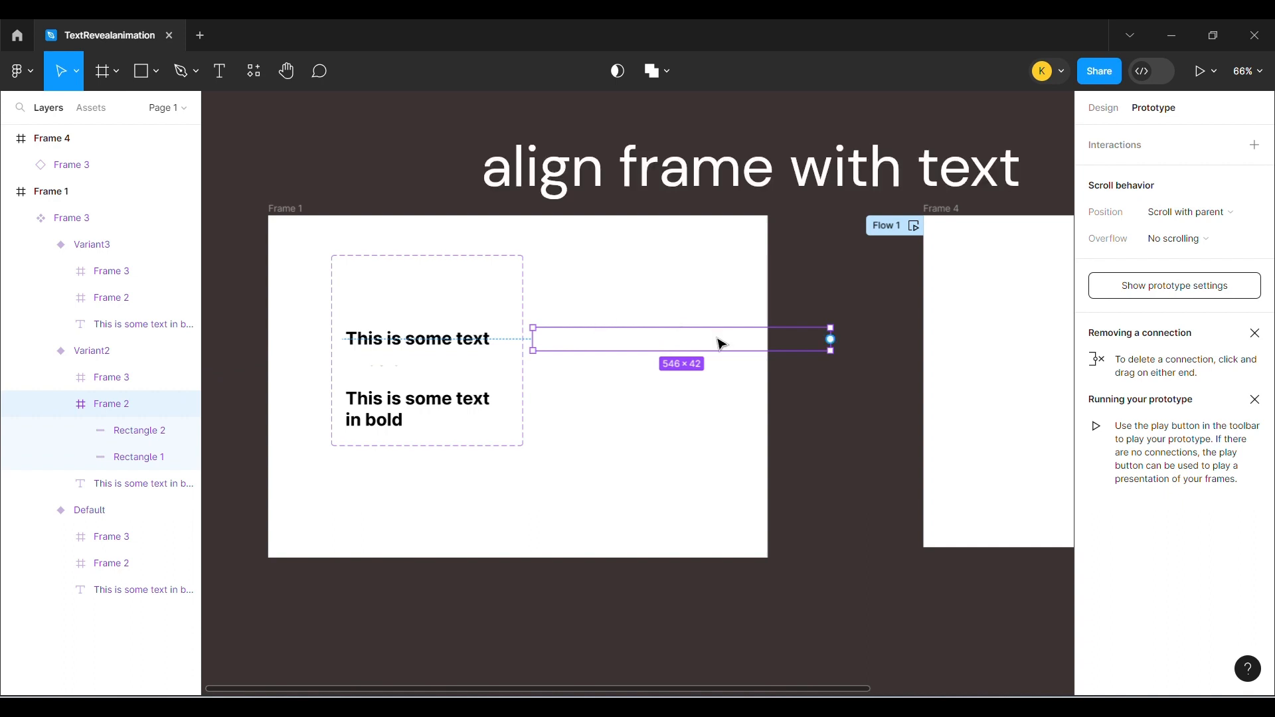
key(Up)
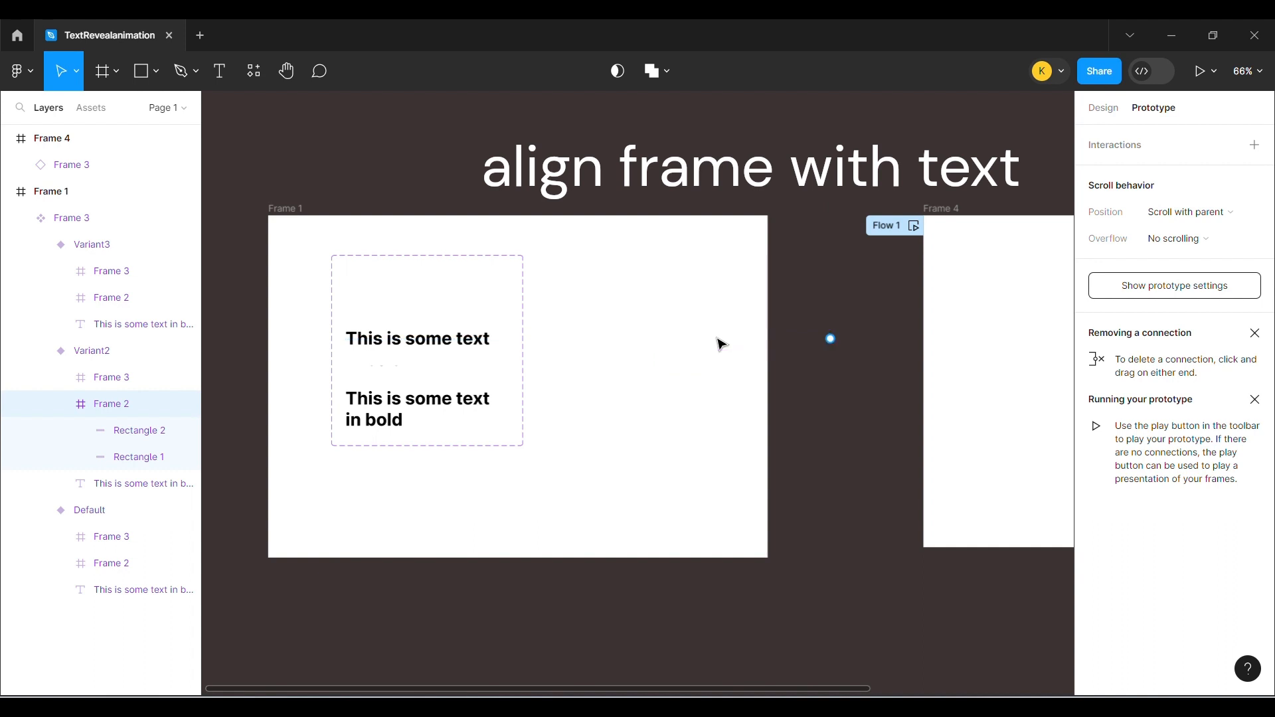
key(Up)
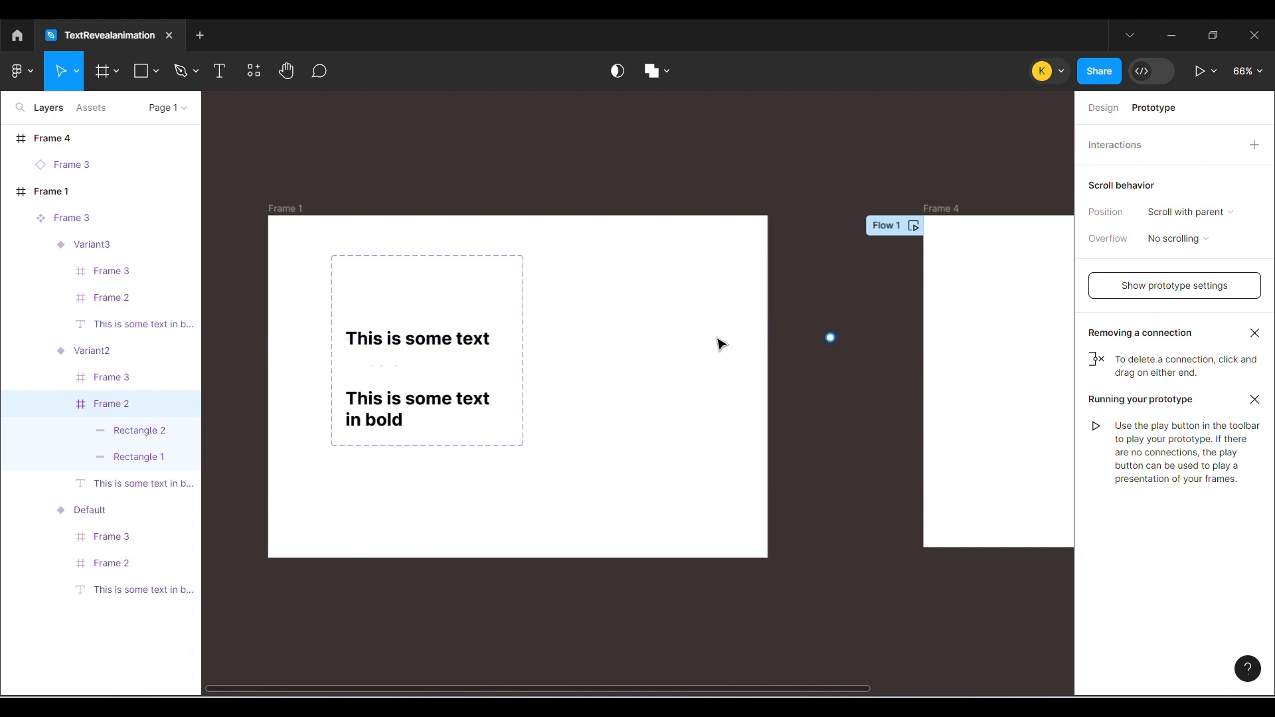
Replay the Flow 1 preview several times to check the reveal with the resized upper bar frame
click(914, 226)
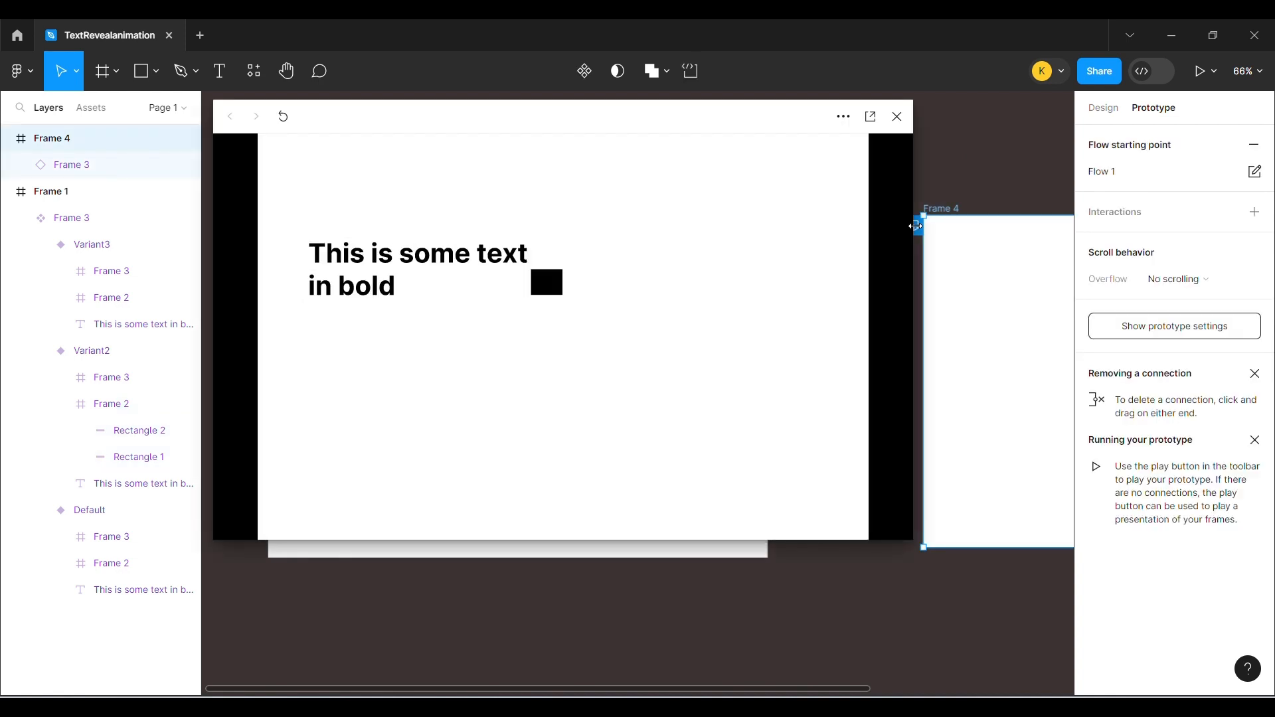
click(283, 123)
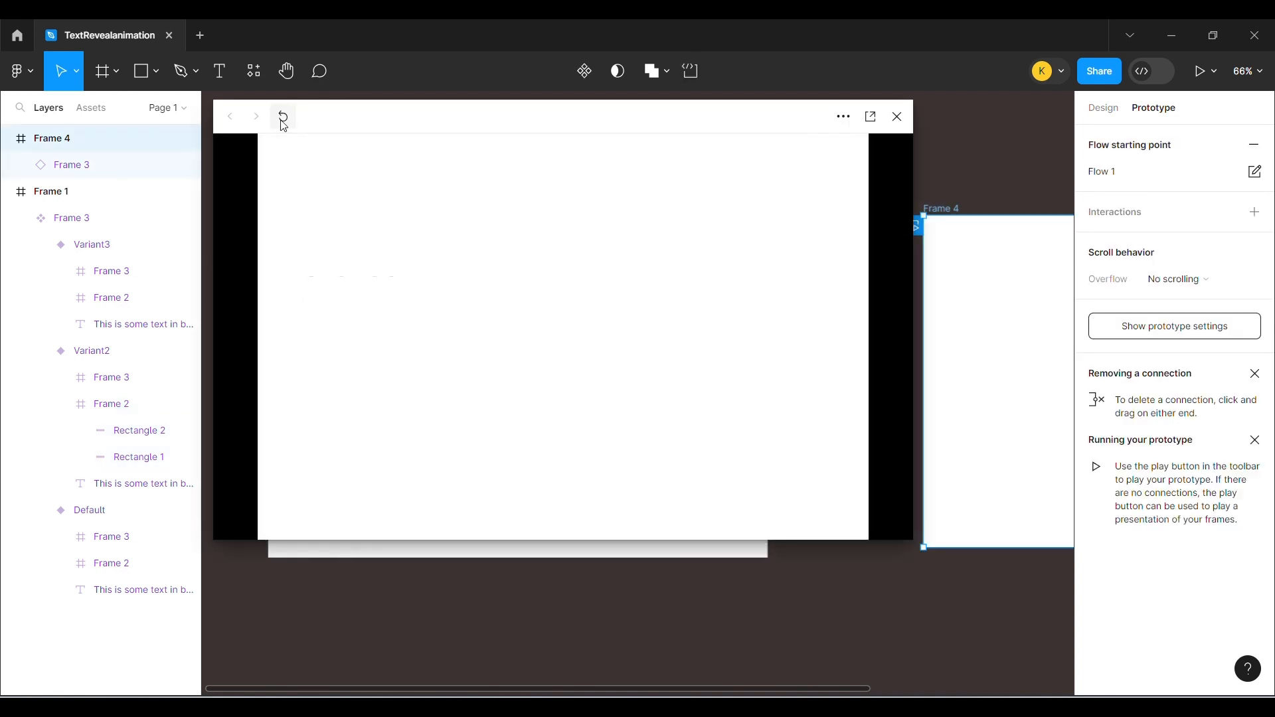
click(283, 123)
click(282, 125)
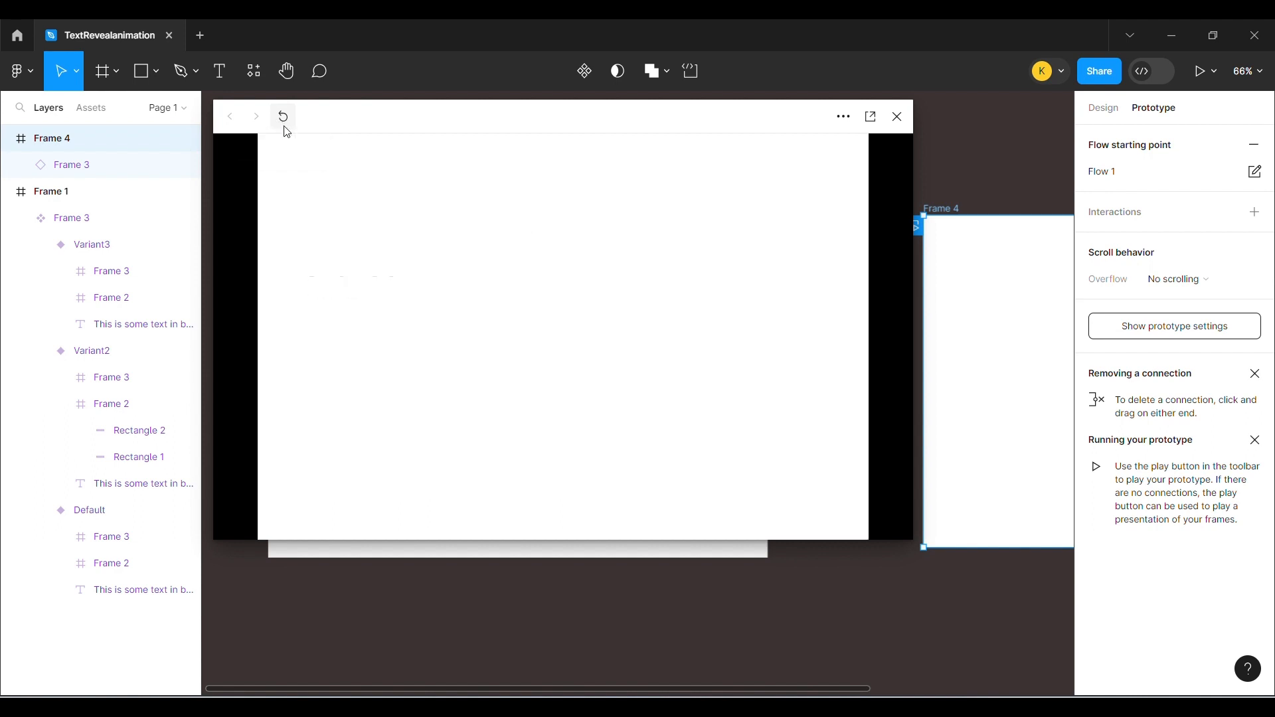